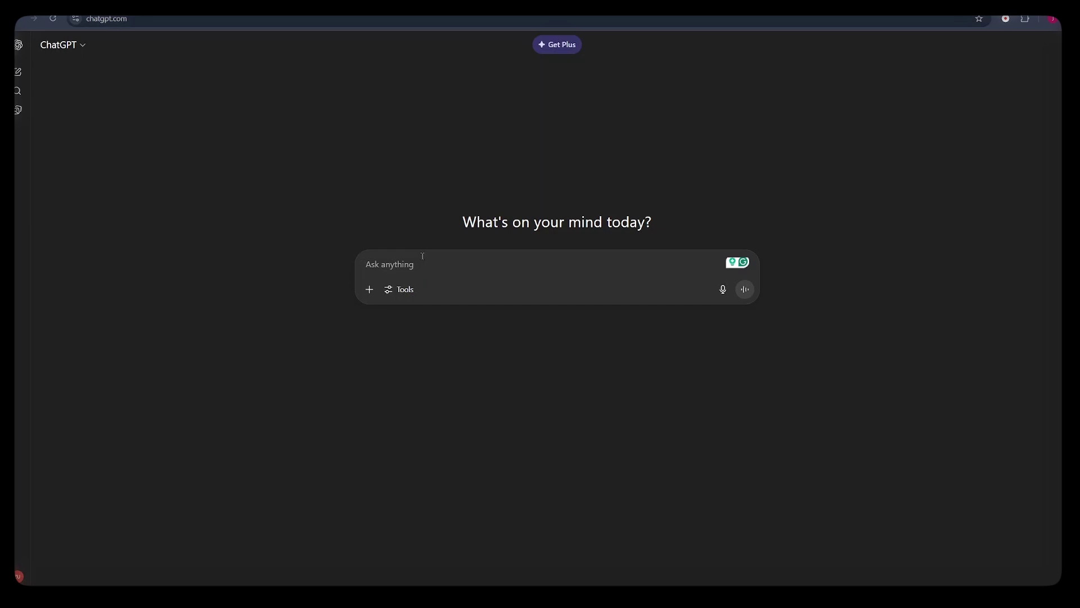
- Send the bedtime-story writer prompt, then highlight its age-range and tone/simple-language placeholders
key(ctrl+v)
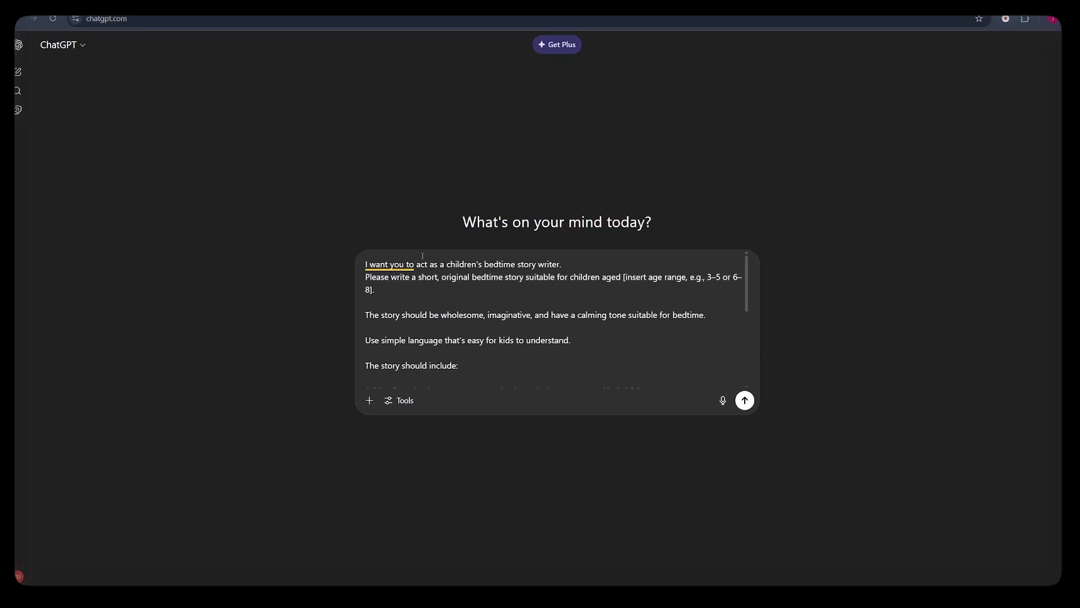
key(Return)
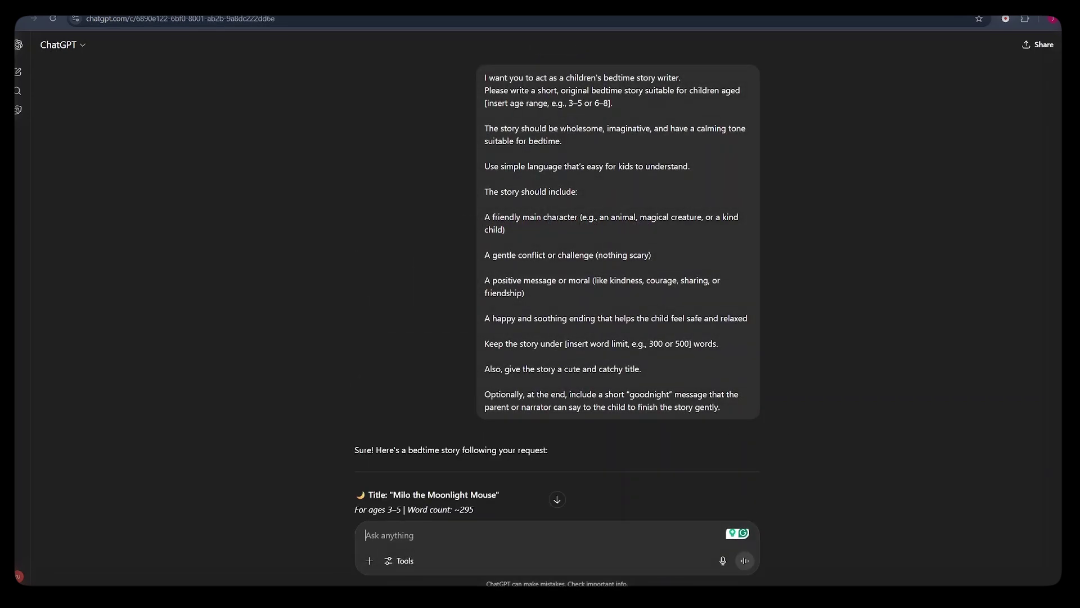
mouse_move(498, 90)
drag(498, 103, 591, 114)
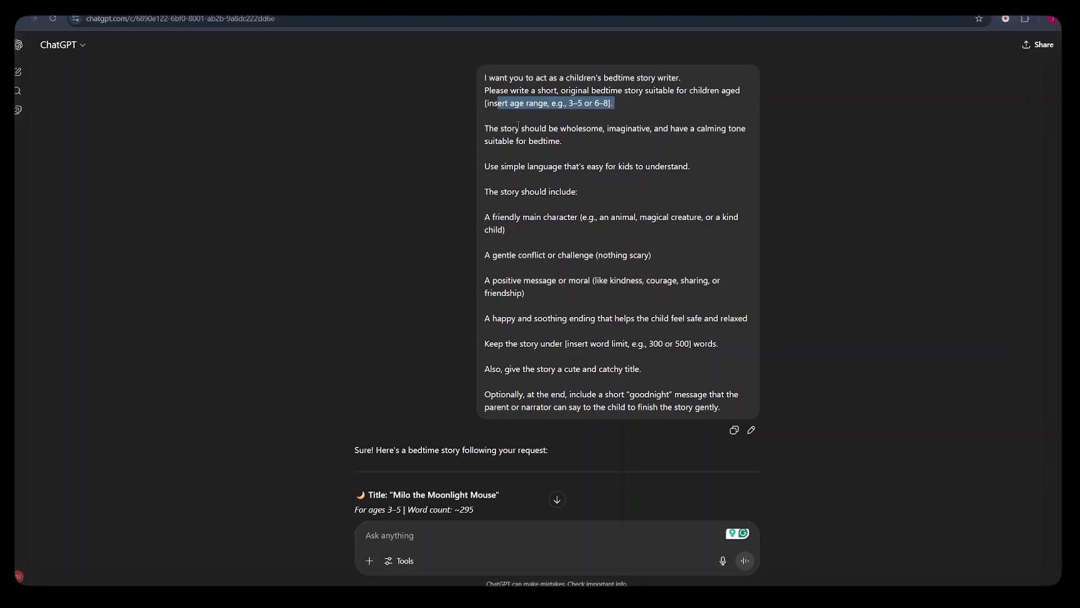
drag(485, 128, 628, 188)
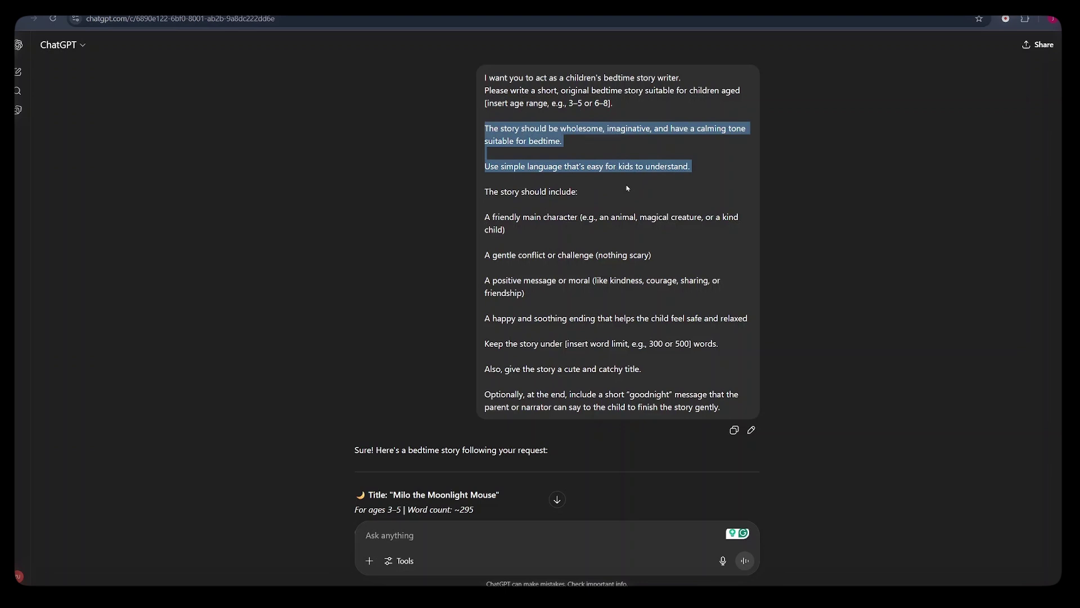
click(628, 188)
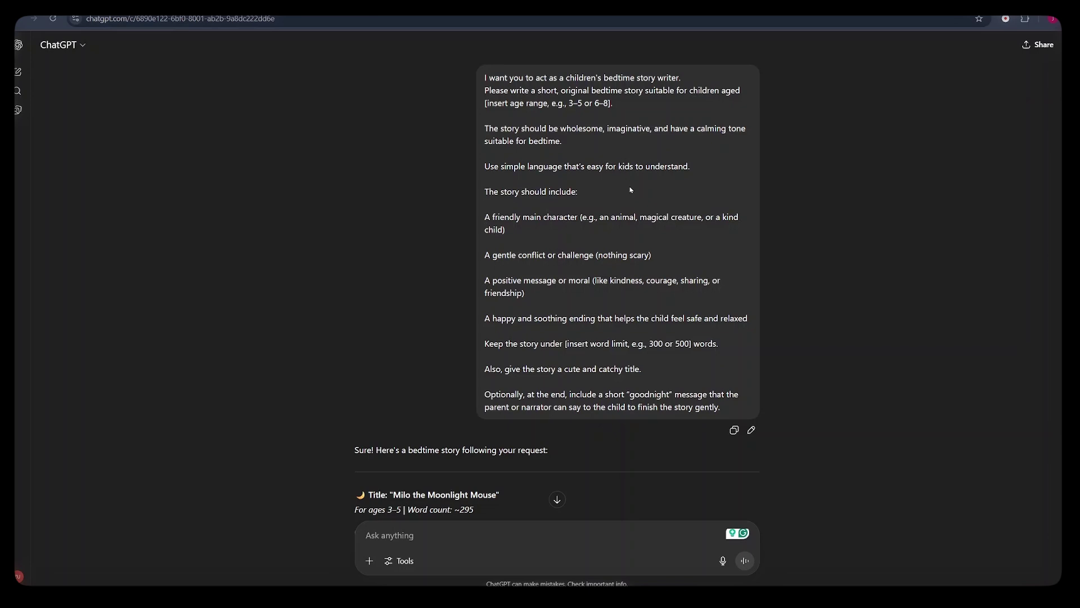
- Scroll through the story and highlight its title 'Milo the Moonlight Mouse'
scroll(556, 281, down, 6)
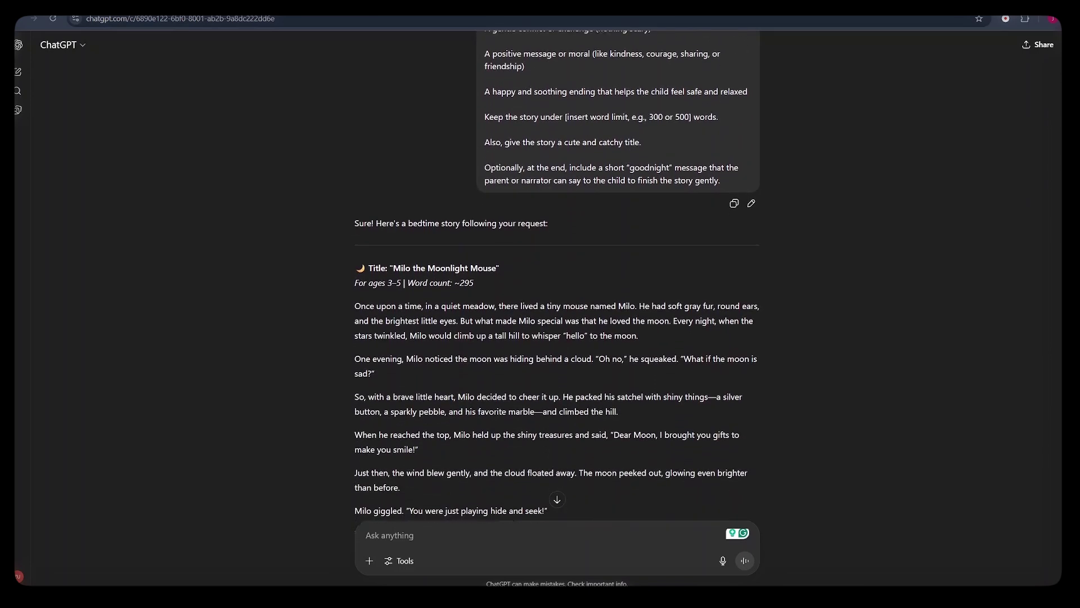
scroll(372, 56, down, 2)
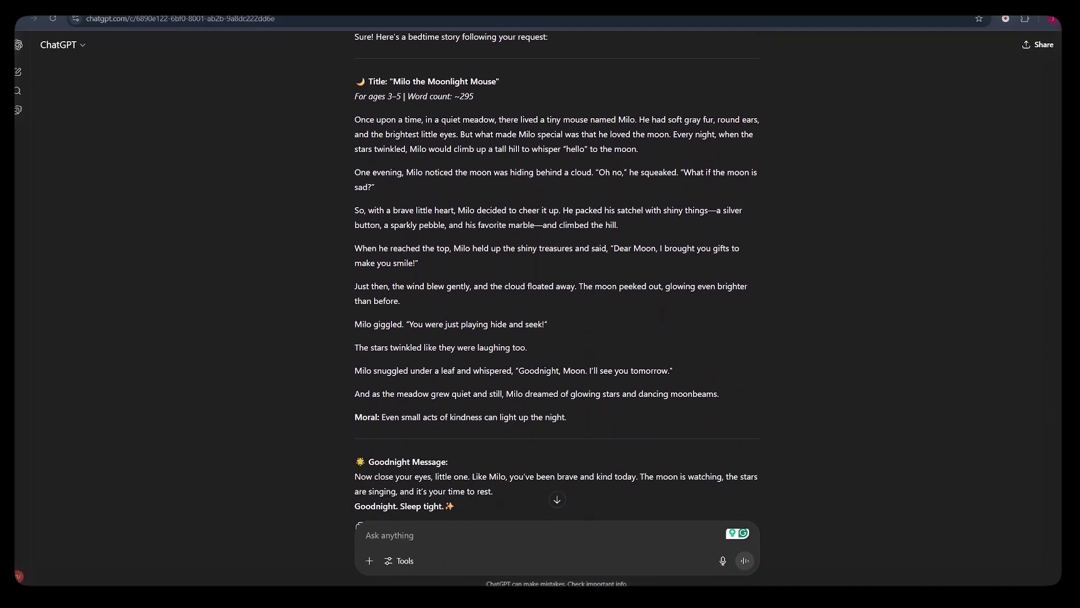
drag(365, 57, 509, 59)
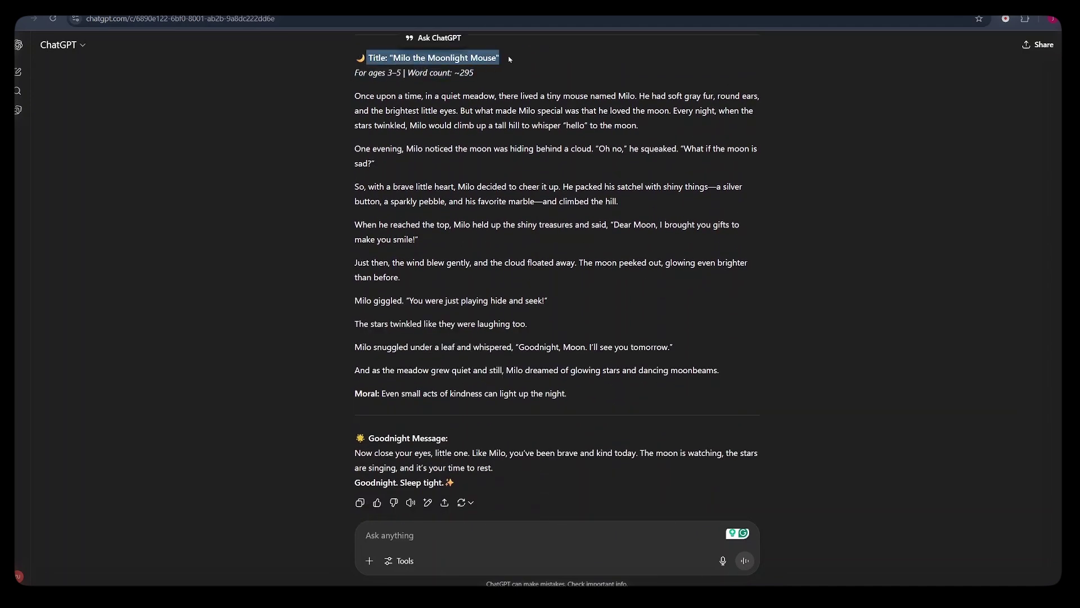
- Send 'Now, give me a prompt to generate a character for my story' and select the returned prompt
click(447, 535)
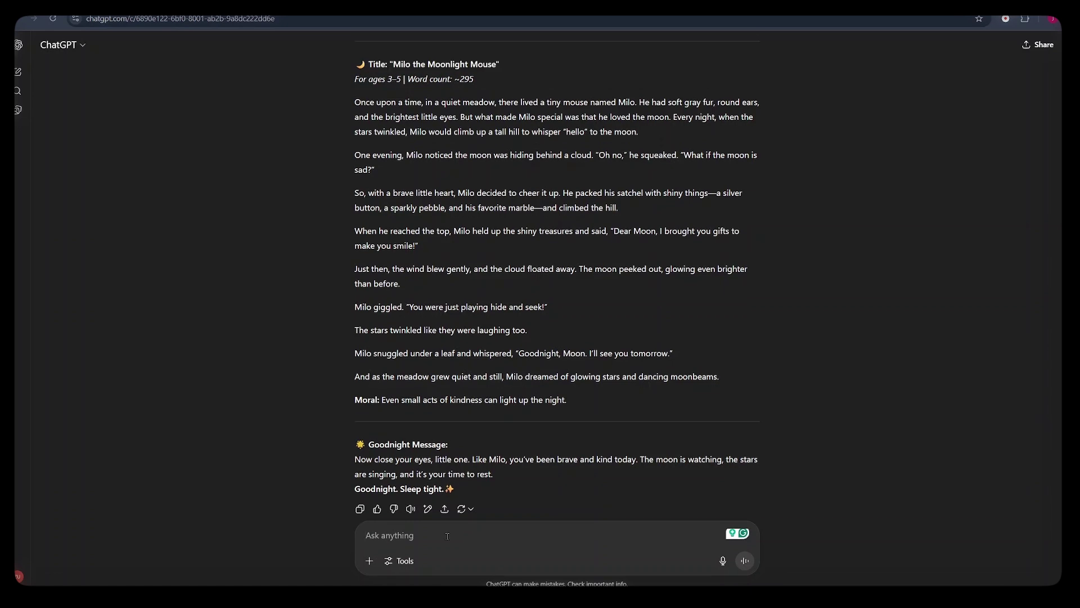
text(Now, give me a prompt to generate a character for my story)
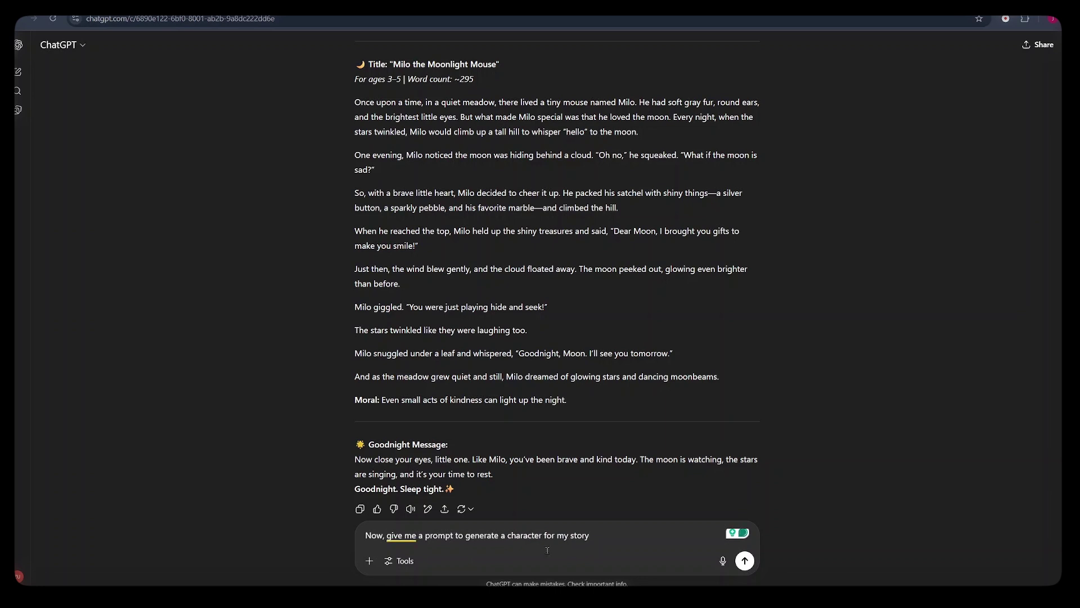
mouse_move(460, 543)
key(Return)
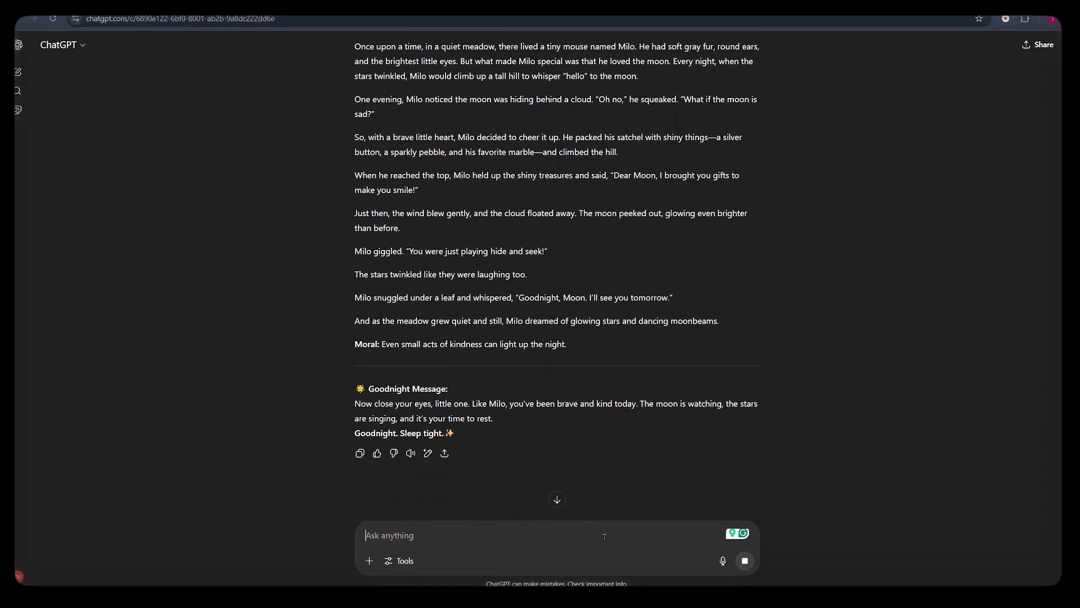
drag(368, 139, 444, 205)
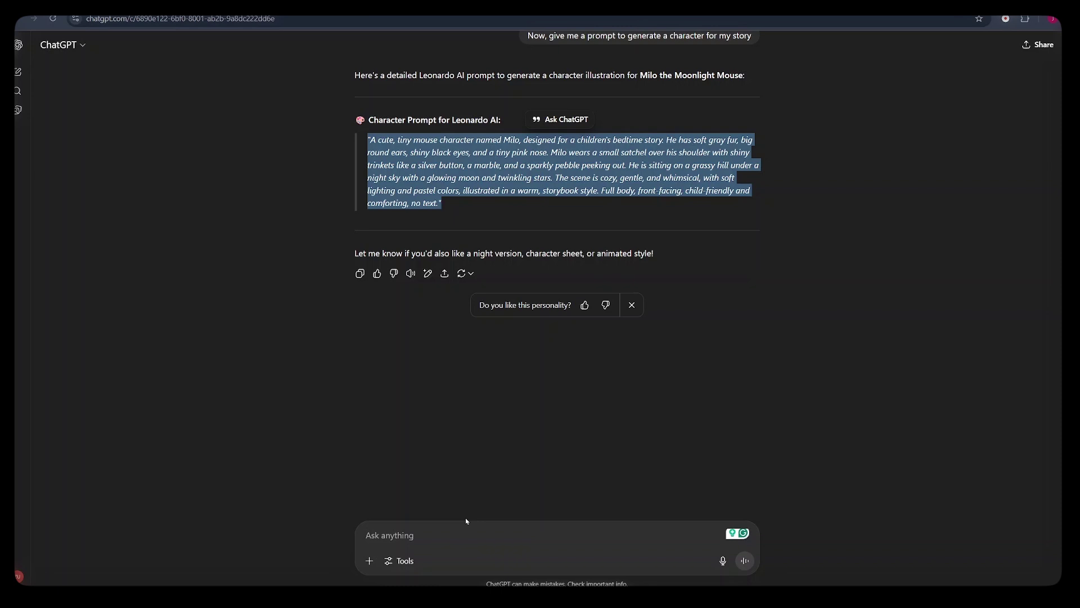
- On openart.ai, go to Character > Create Character and choose Start with Description
click(441, 415)
scroll(441, 415, up, 4)
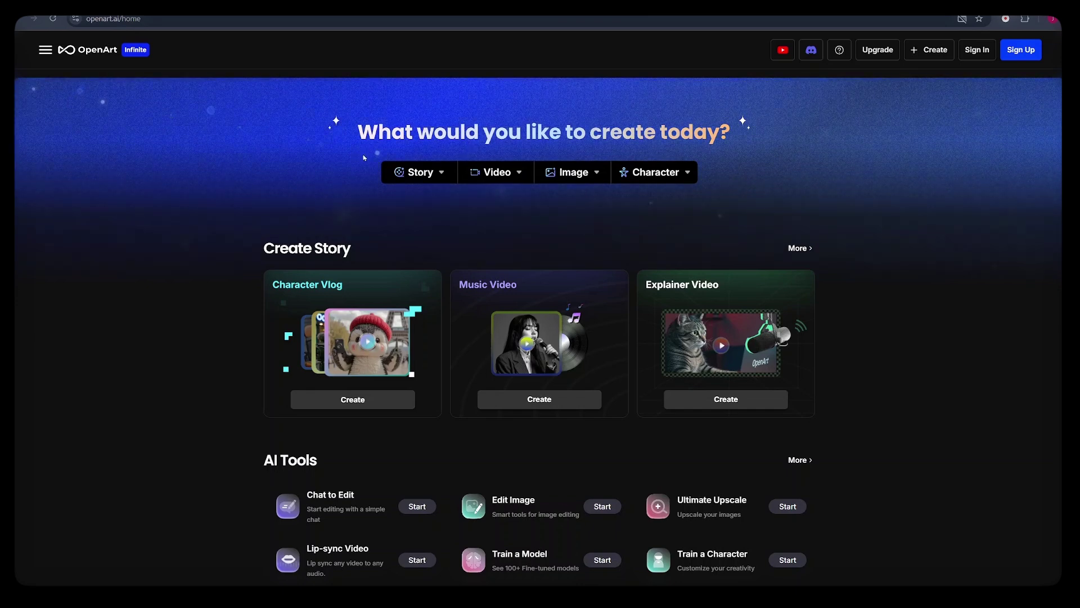
mouse_move(647, 172)
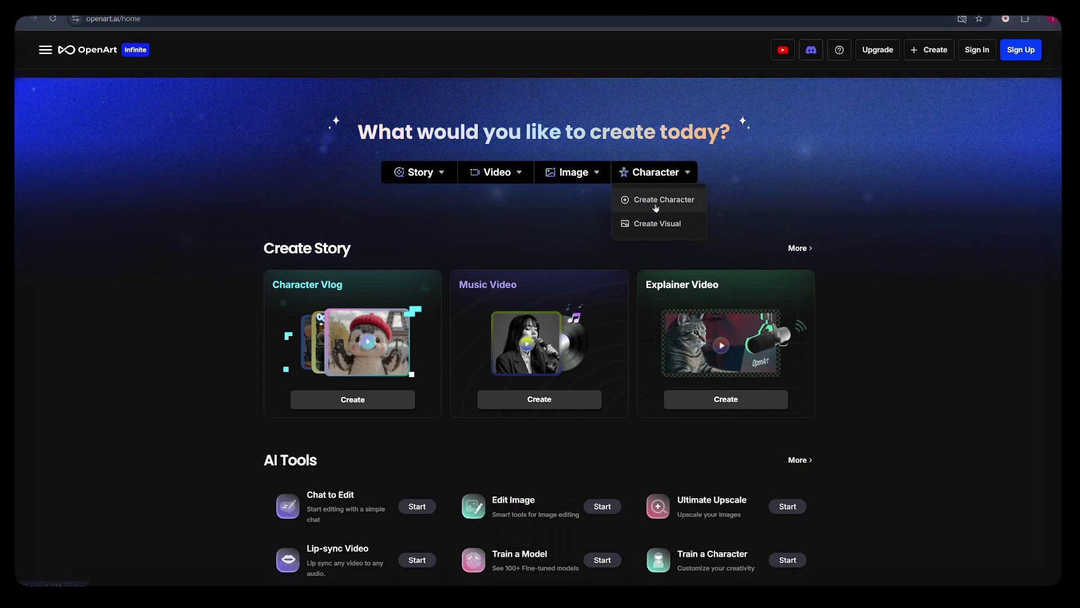
click(655, 207)
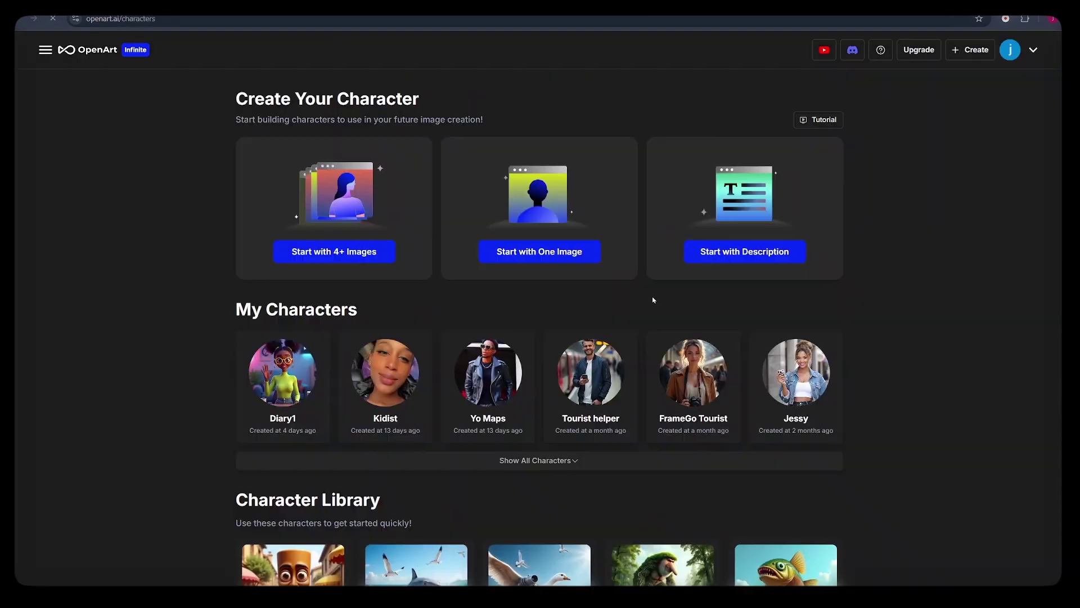
click(749, 235)
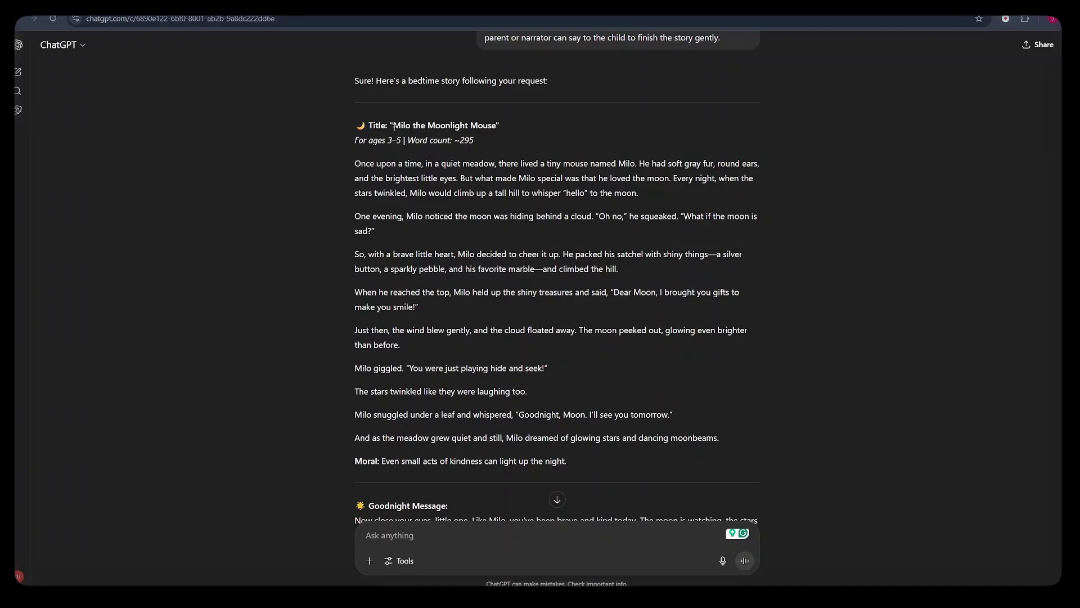
drag(393, 127, 414, 128)
key(ctrl+c)
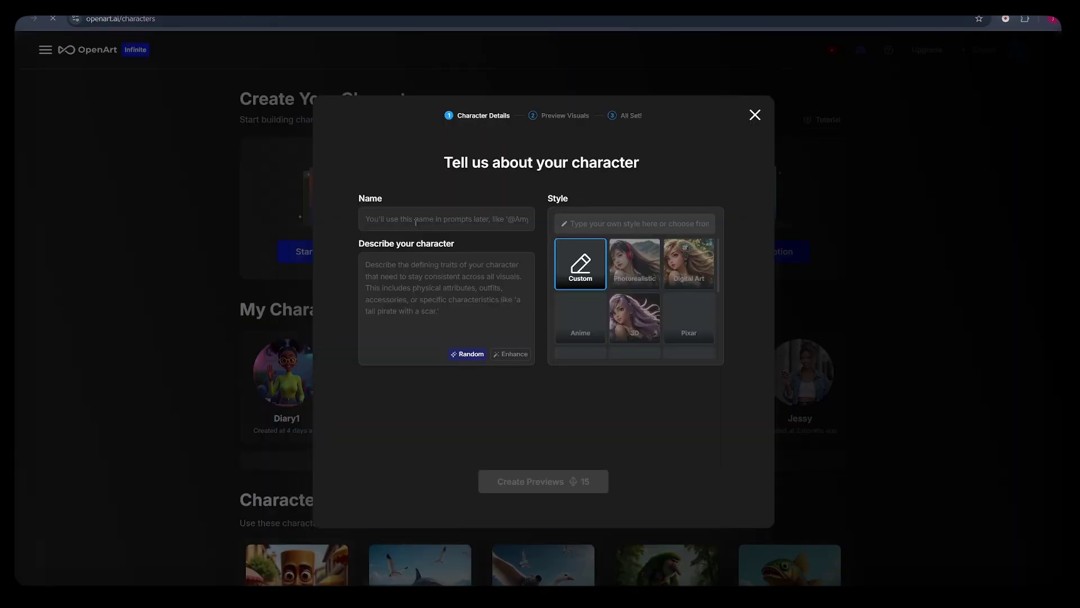
- Name the character Milo and paste ChatGPT's mouse prompt into Describe your character
click(416, 220)
key(ctrl+v)
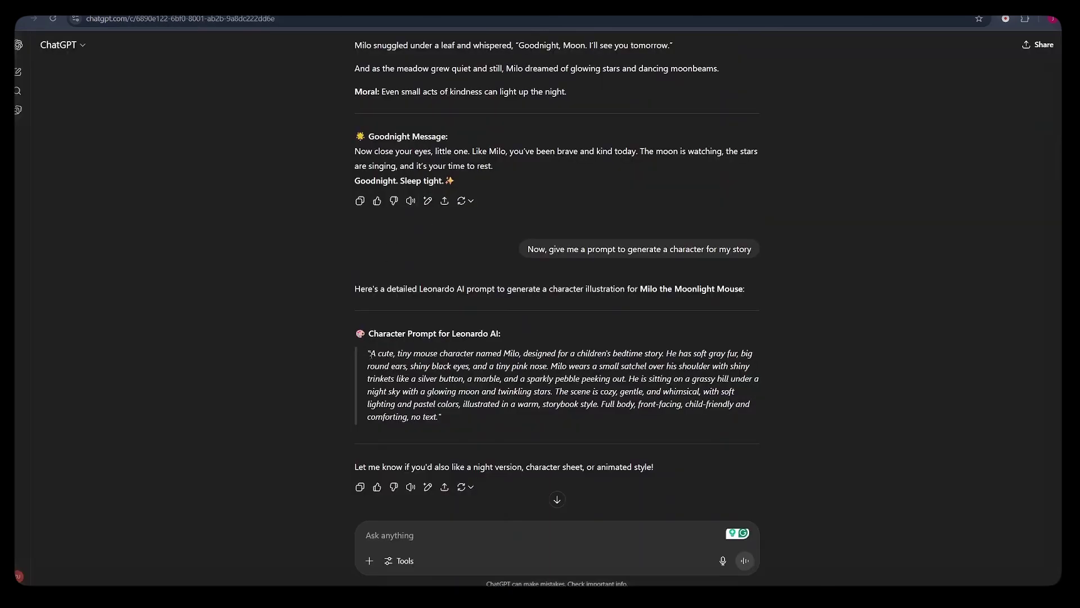
drag(370, 353, 438, 416)
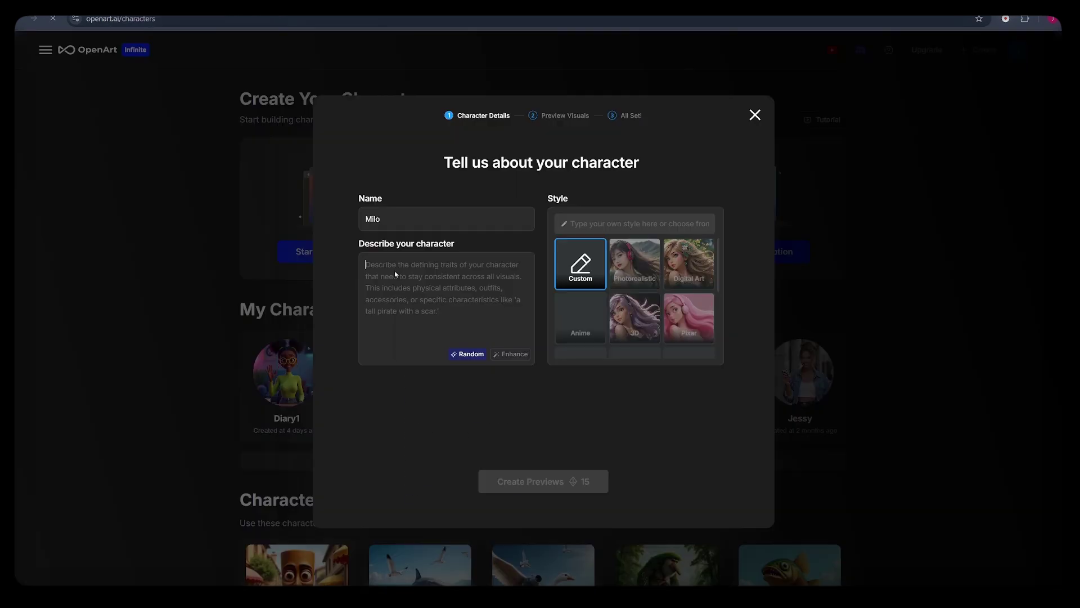
right_click(395, 271)
click(428, 406)
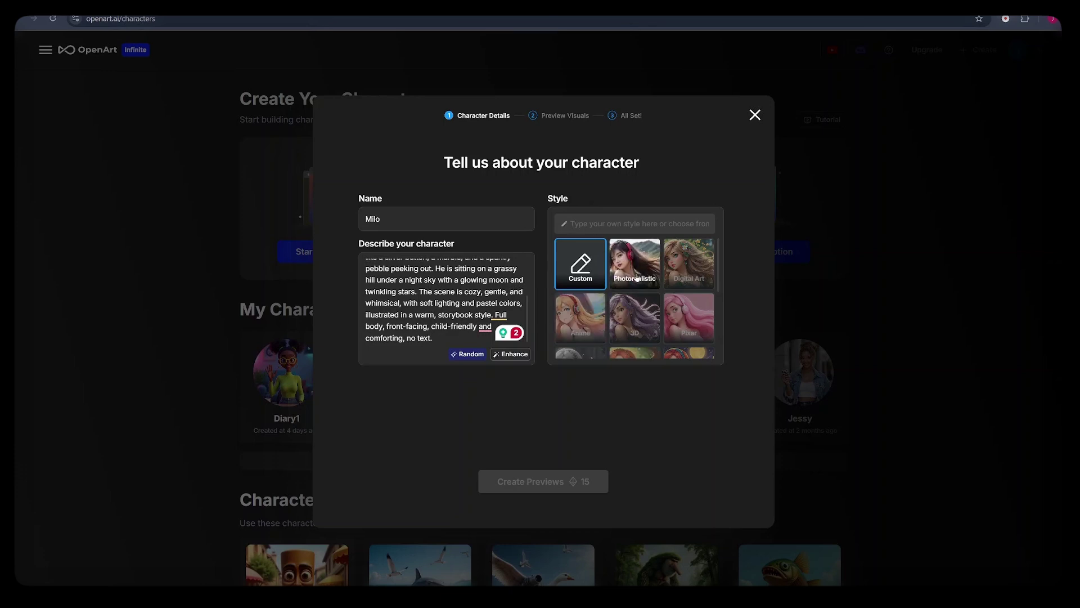
- Choose the 3D art style for Milo
scroll(637, 276, down, 4)
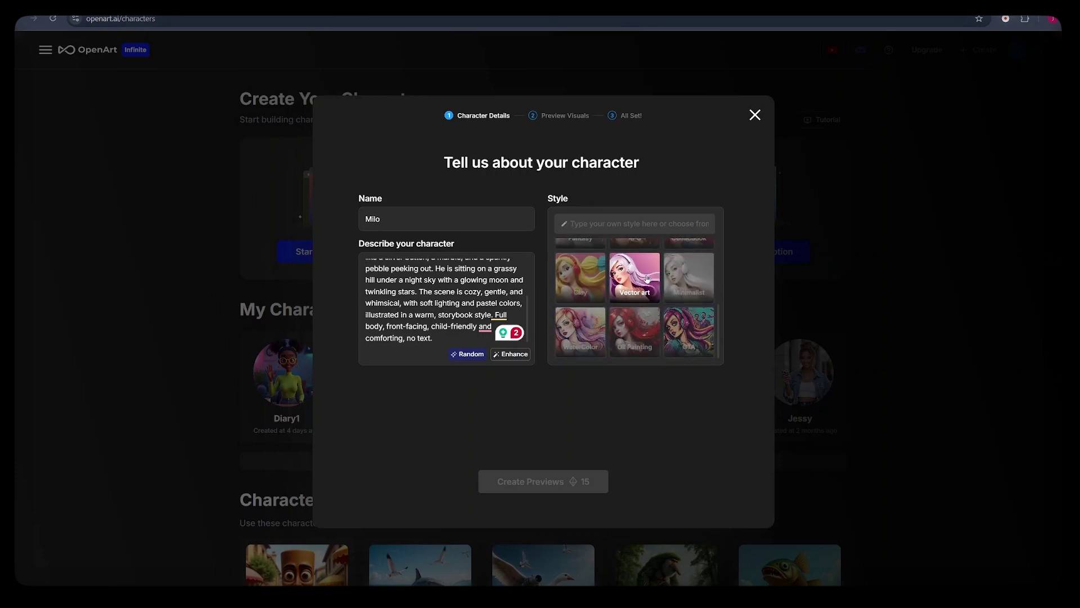
scroll(627, 315, up, 4)
click(623, 328)
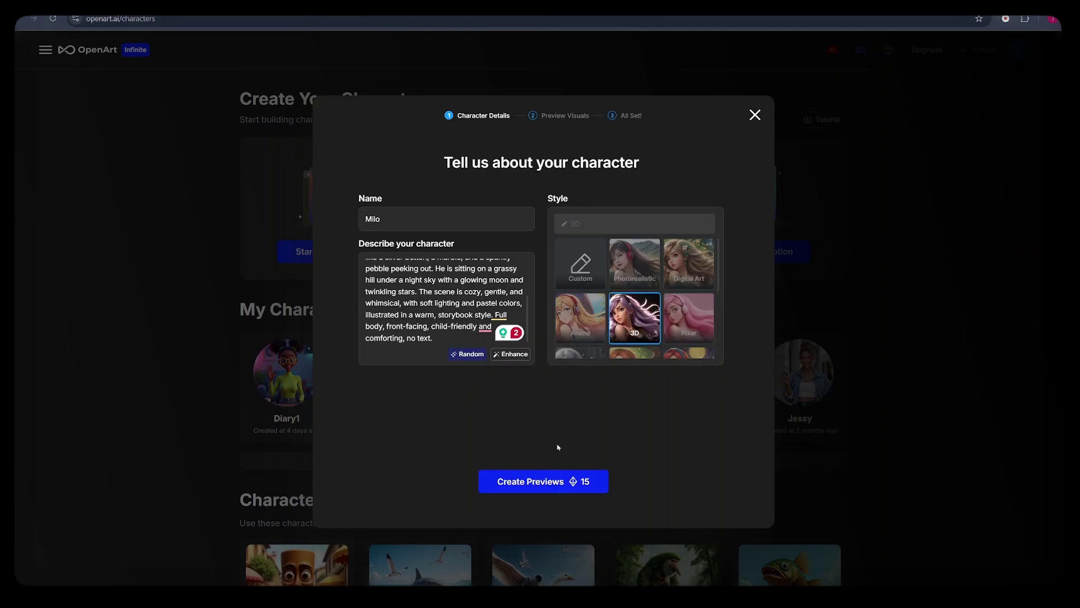
- Generate previews of Milo and save the character from the third mouse image
click(536, 494)
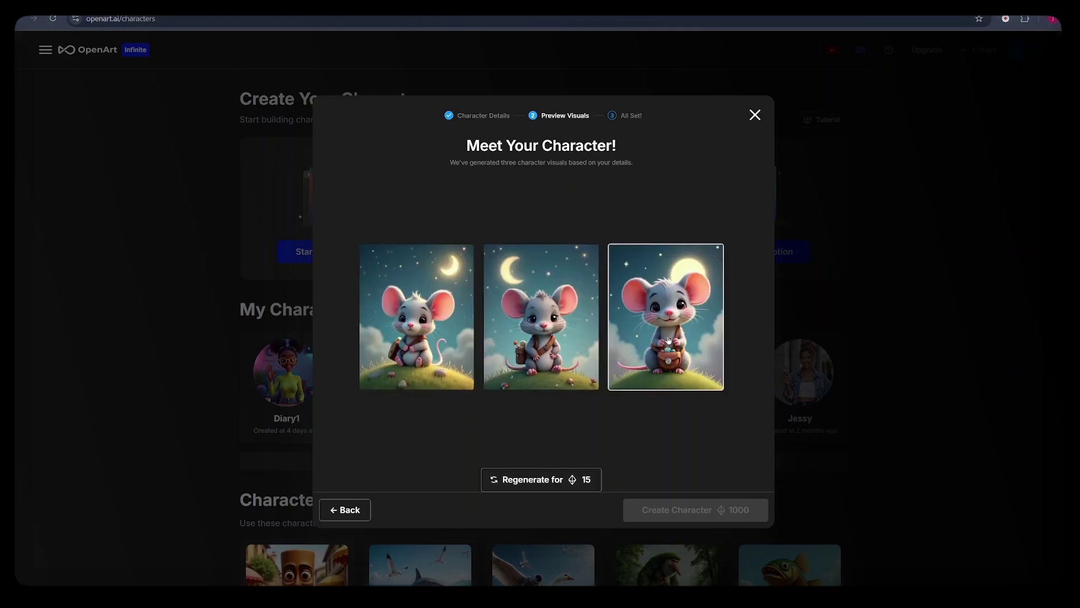
click(669, 339)
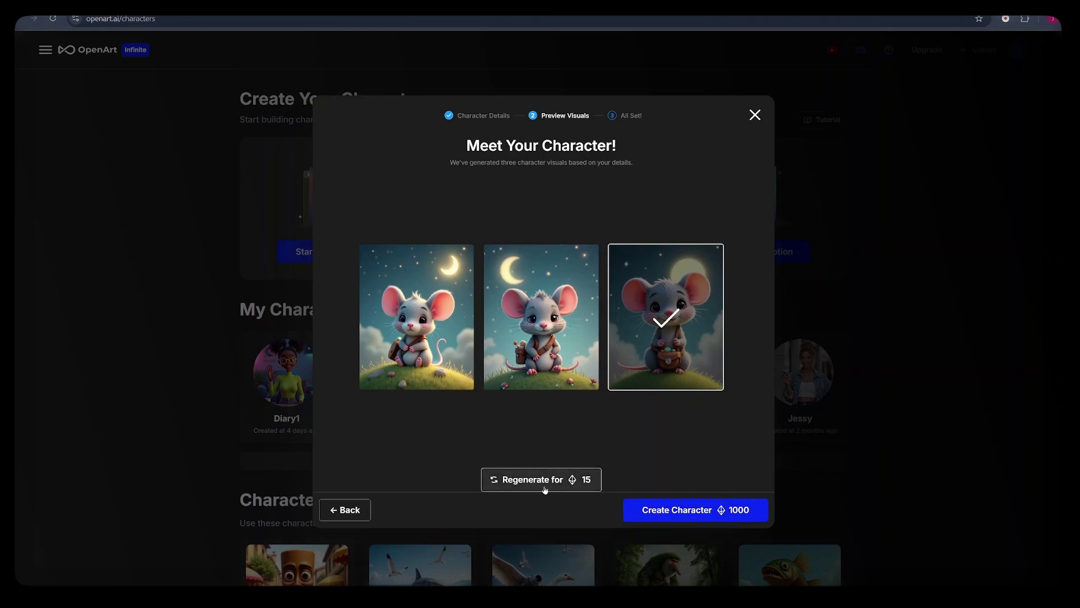
click(695, 509)
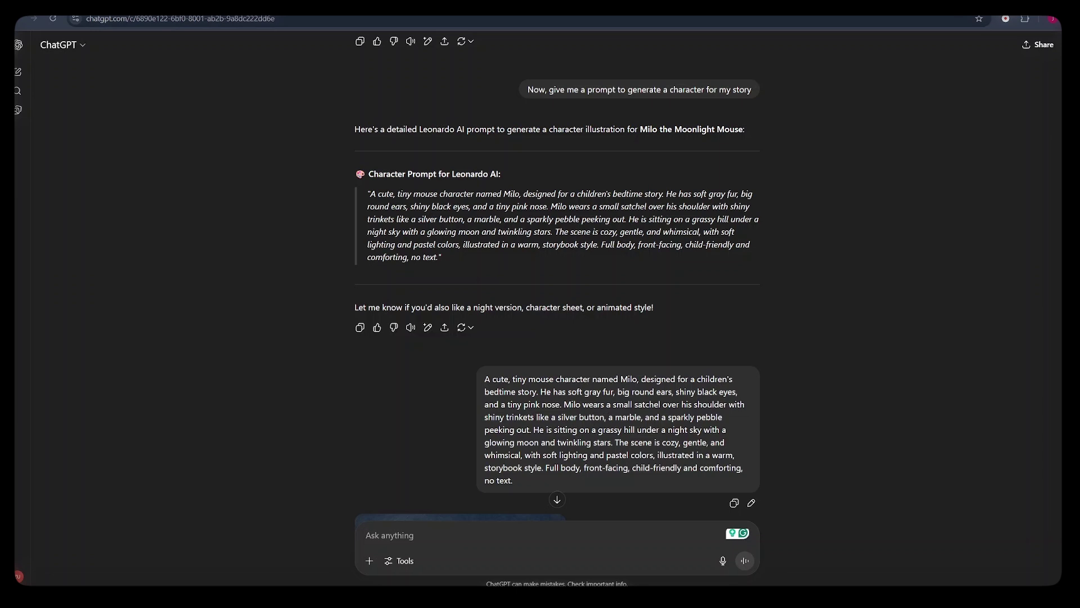
- Request per-scene prompts with professional camera angles and 3D Pixar-style backgrounds, then scroll the reply
text(Finally, give prompts I can use to generate scenes for the entire story. include different professional camera angles and 3d Disney Pixar style)
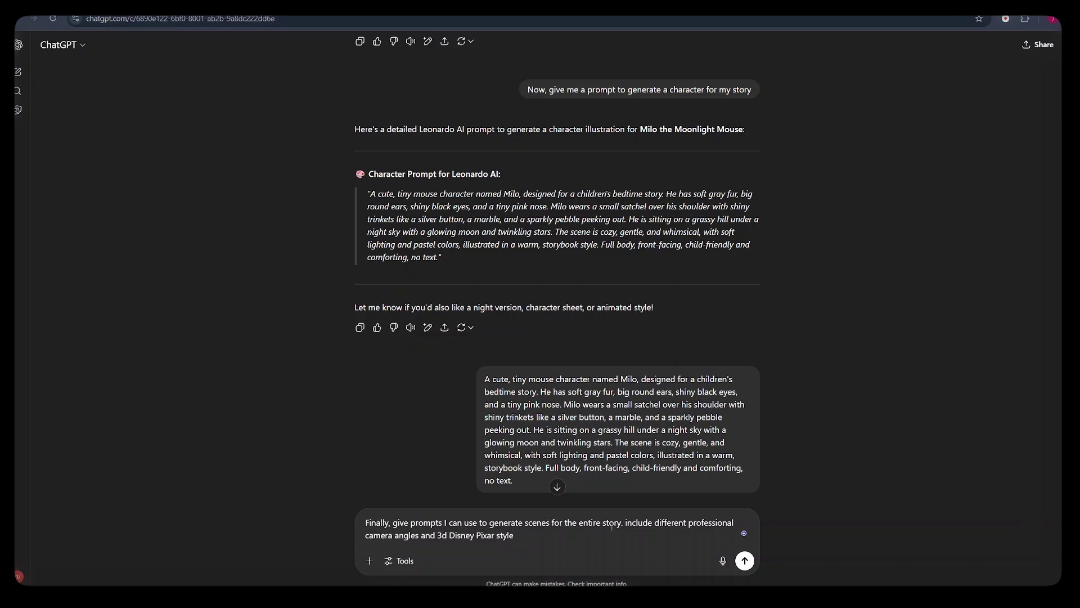
key(ctrl+a)
text(Finally, give prompts I can use to generate scenes for the entire story. include different professional camera angles with a 3d Disney Pixar-style background)
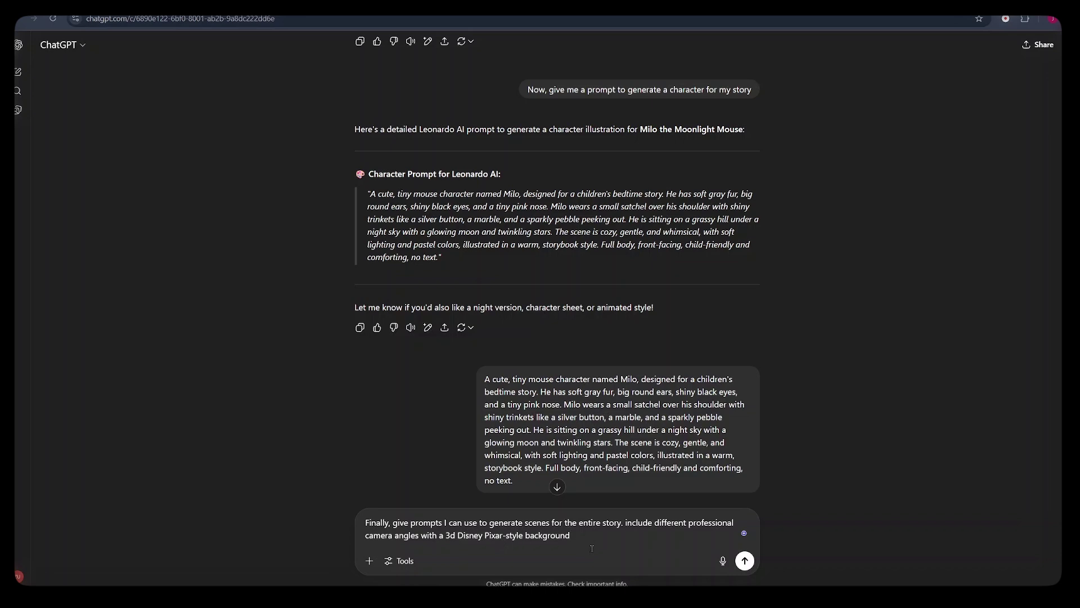
key(Return)
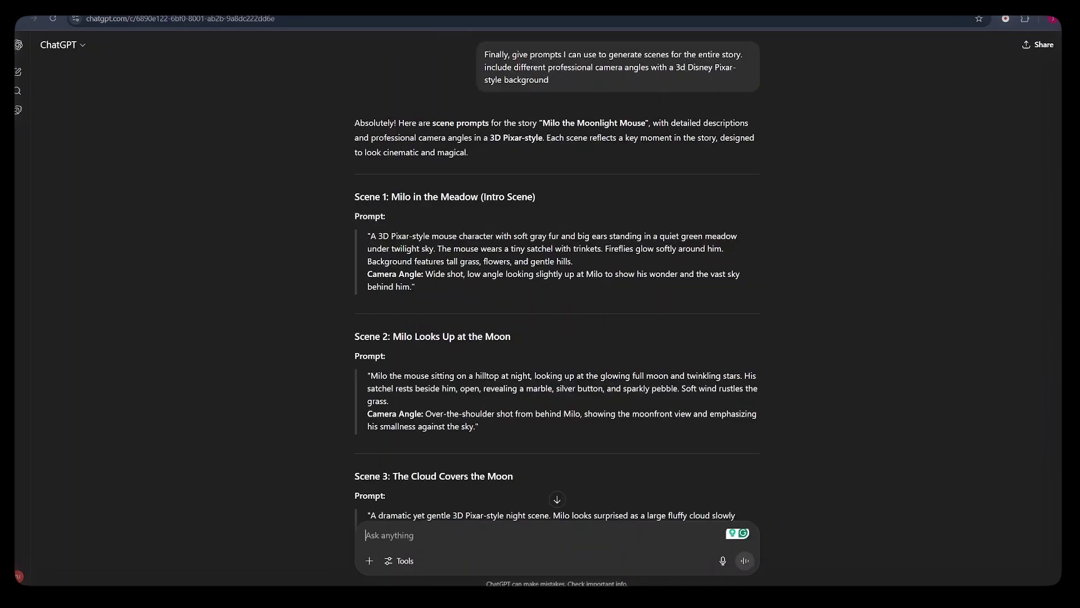
scroll(557, 276, down, 2)
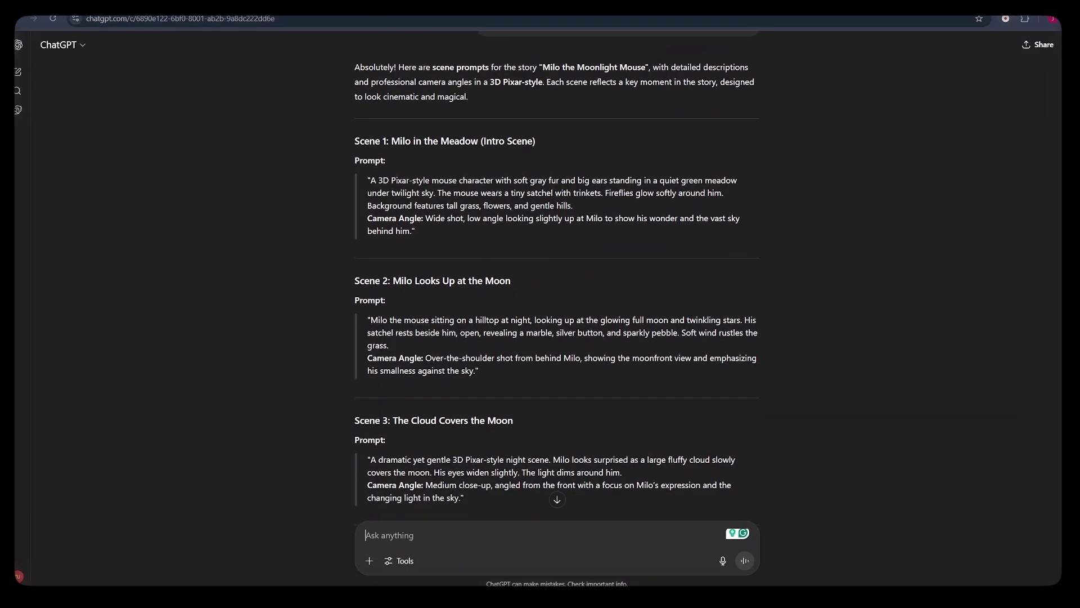
scroll(557, 276, down, 1)
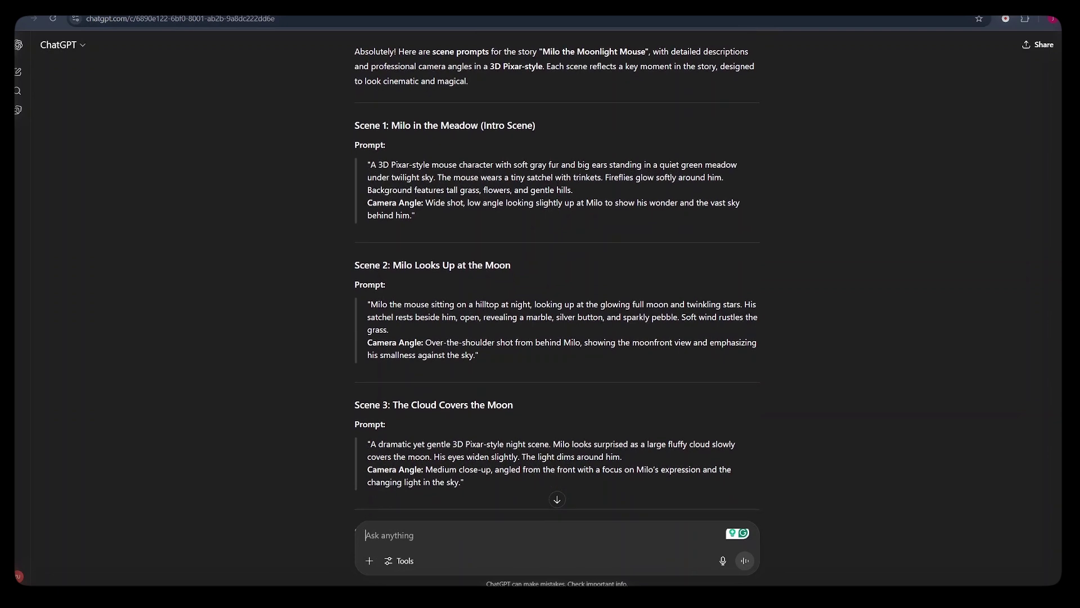
scroll(557, 276, down, 1)
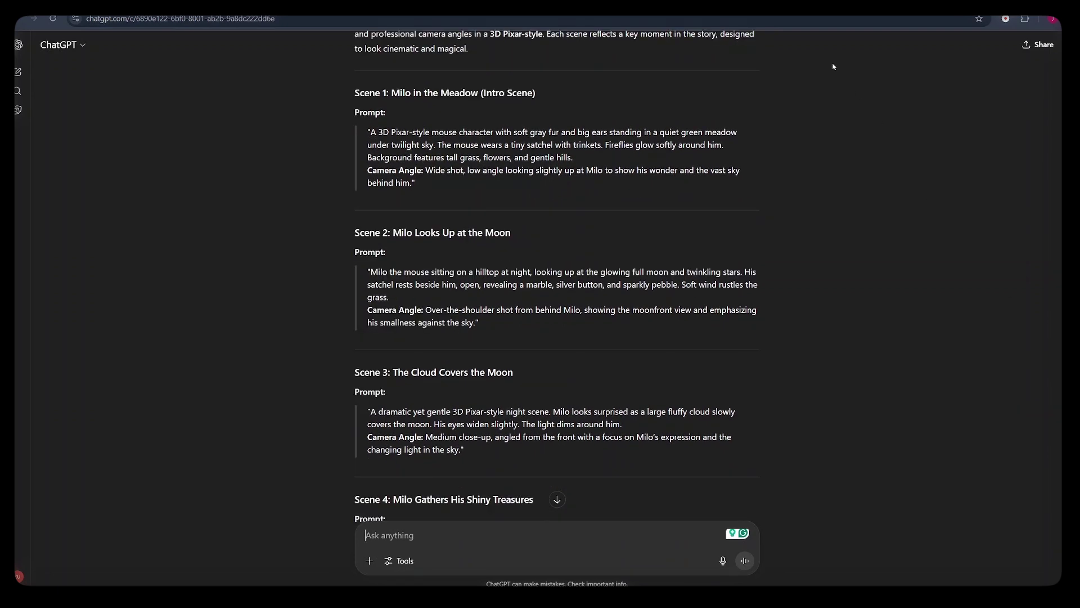
key(ctrl+Tab)
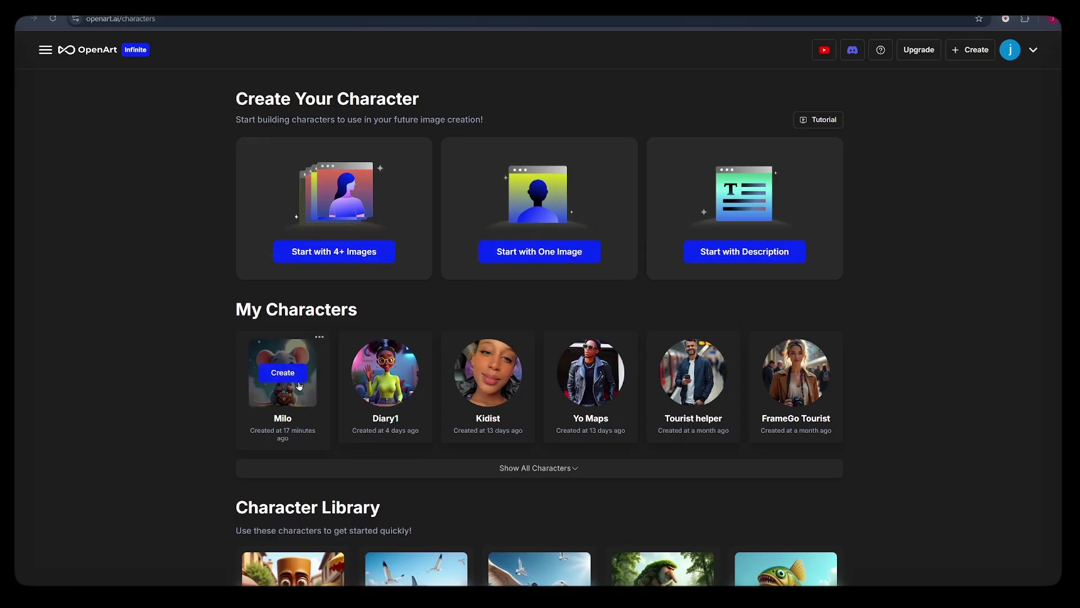
click(276, 372)
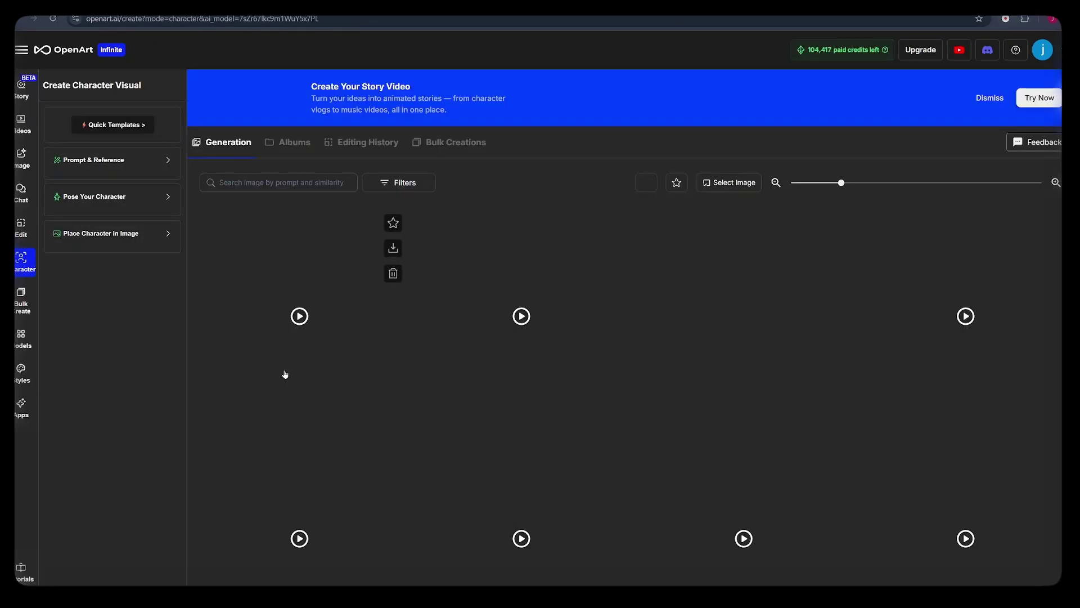
click(106, 163)
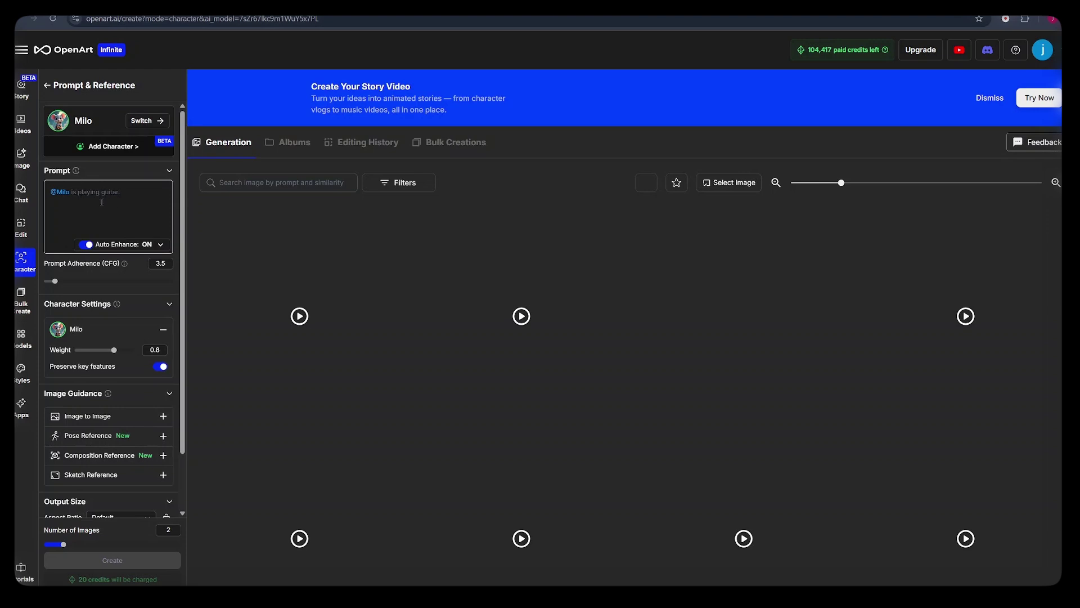
key(ctrl+Tab)
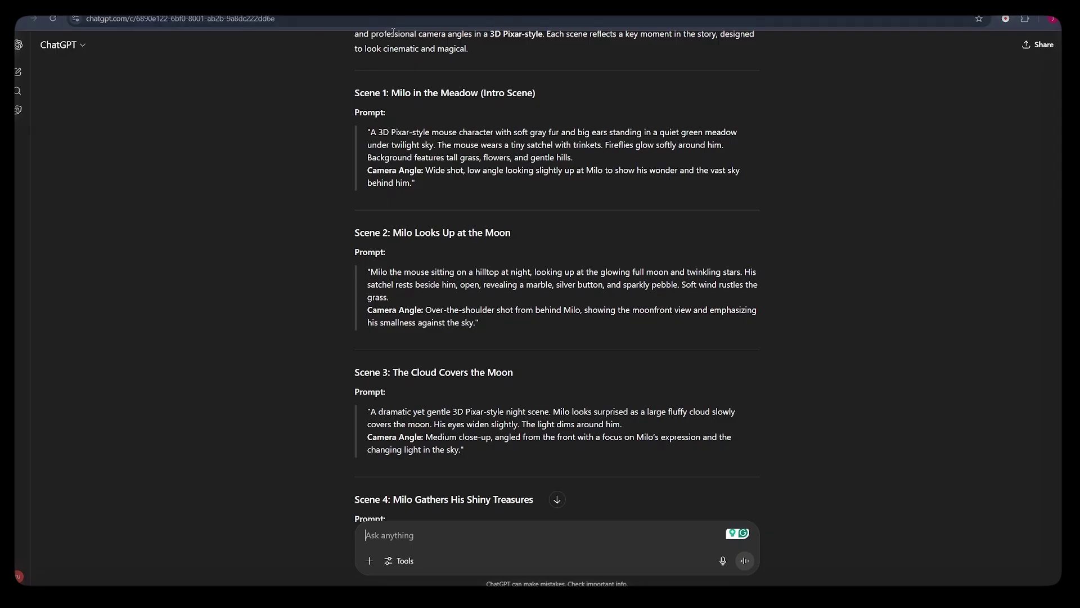
key(ctrl+Tab)
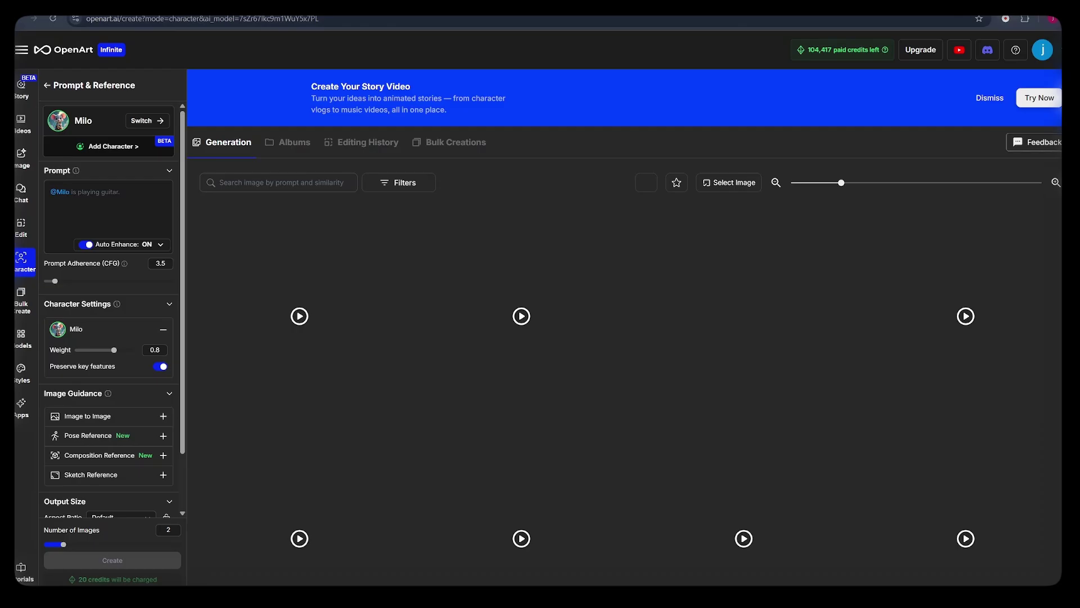
click(97, 194)
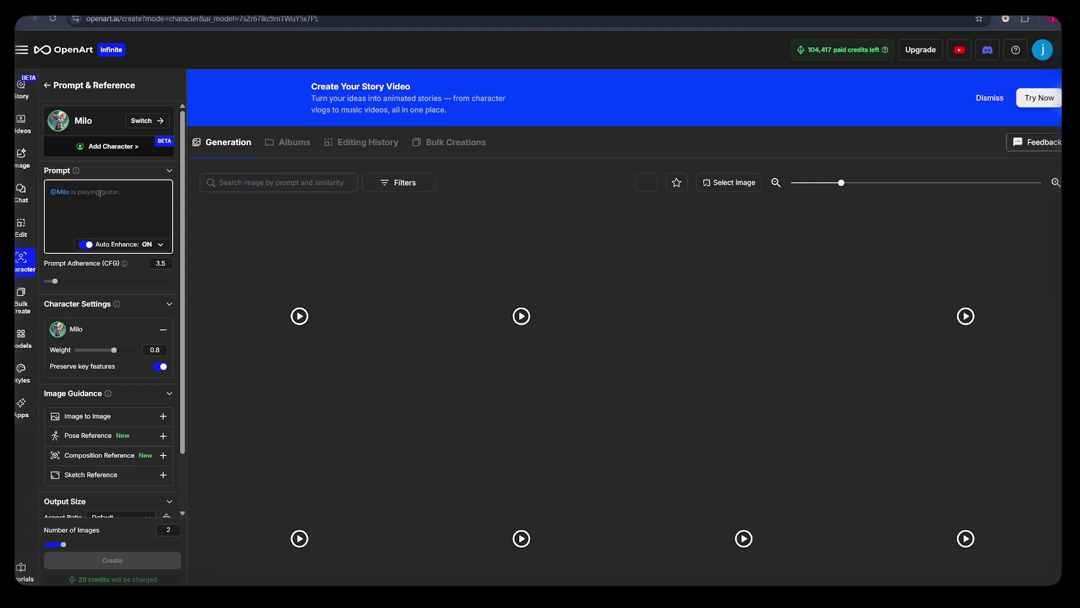
text(A 3D Pixar-style mouse character with soft gray fur and big ears standing in a quiet green meadow under twilight sky. The mouse wears a tiny satchel with trinkets. Fireflies glow softly around him. Background features tall grass, flowers, and gentle hills. Camera Angle: Wide shot, low angle looking slightly up at Milo to show his wonder and the vast sky behind him.)
- Set the aspect ratio to Cinema (16:9) and generate the Scene 1 images
scroll(96, 277, down, 3)
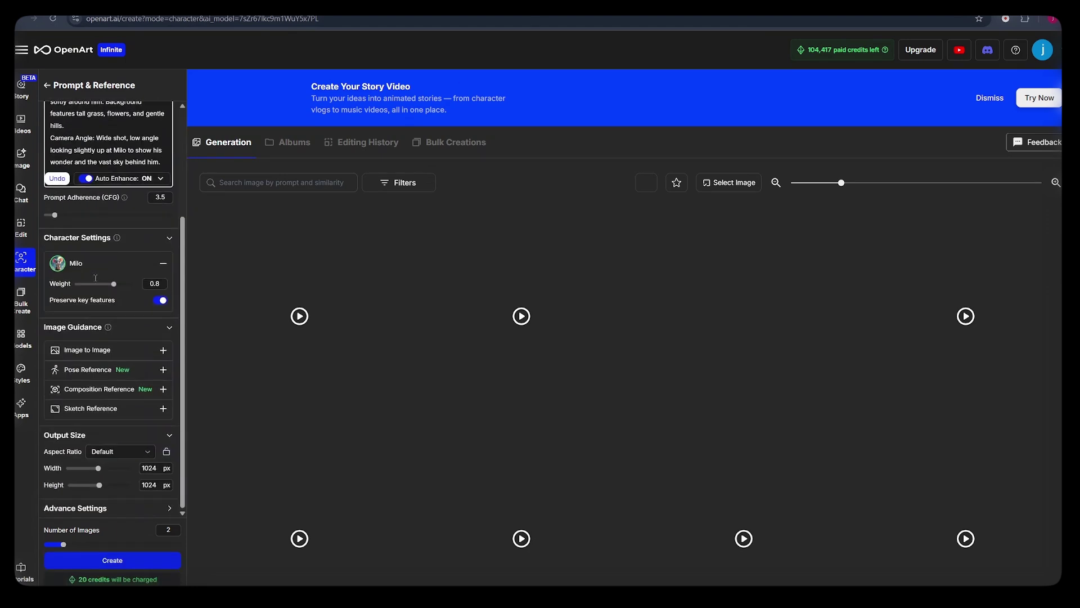
click(133, 454)
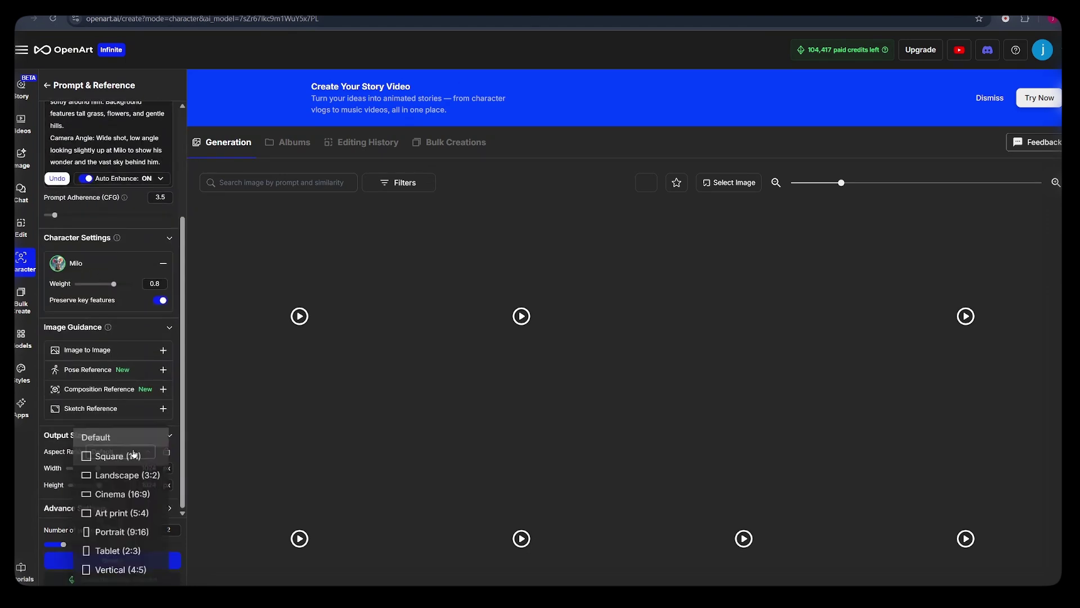
click(135, 494)
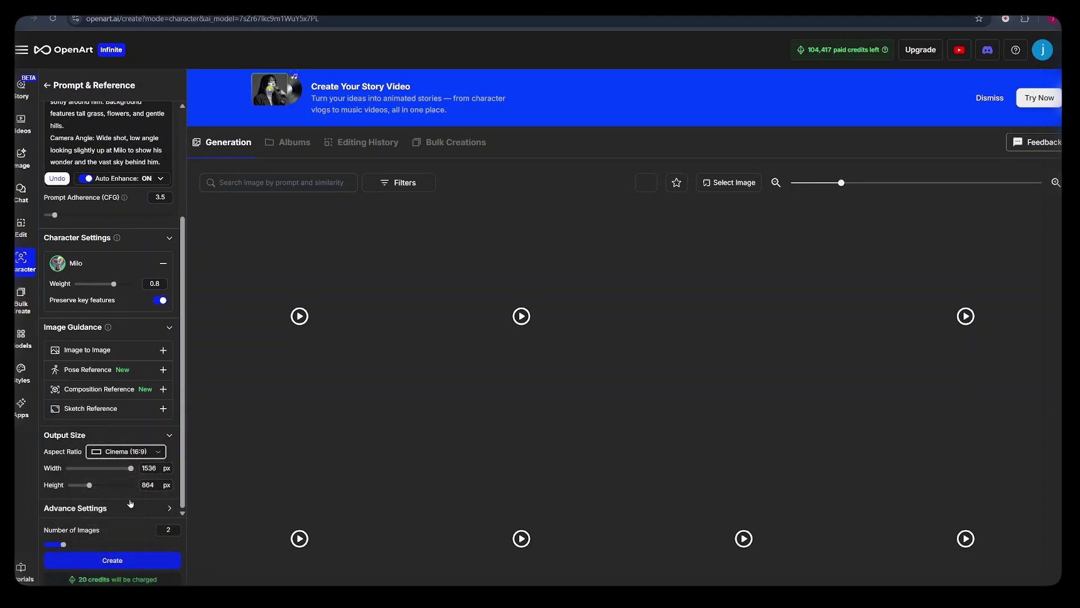
click(130, 561)
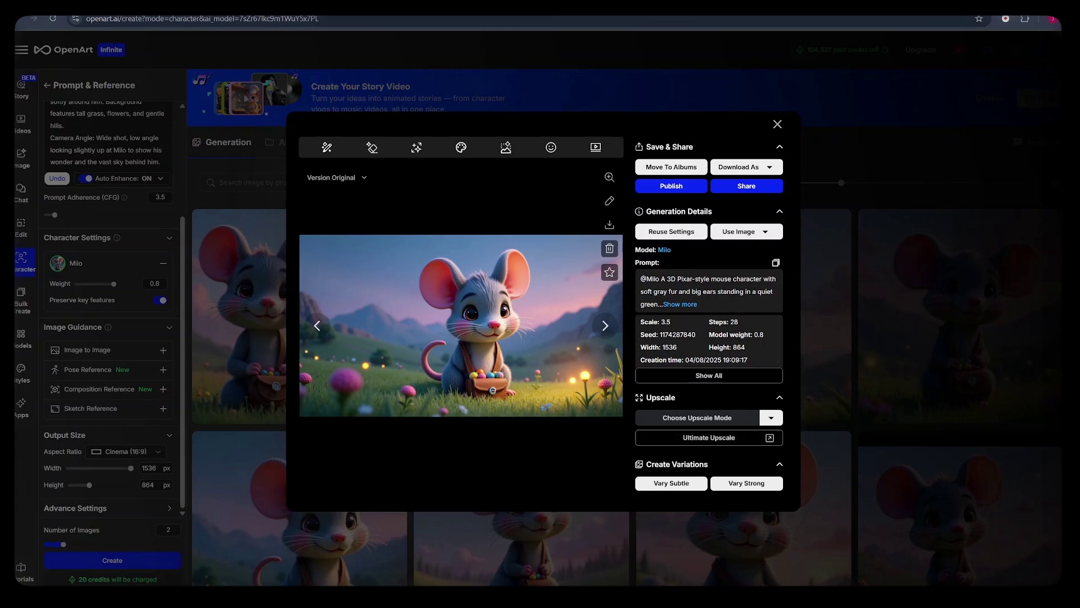
key(ctrl+Tab)
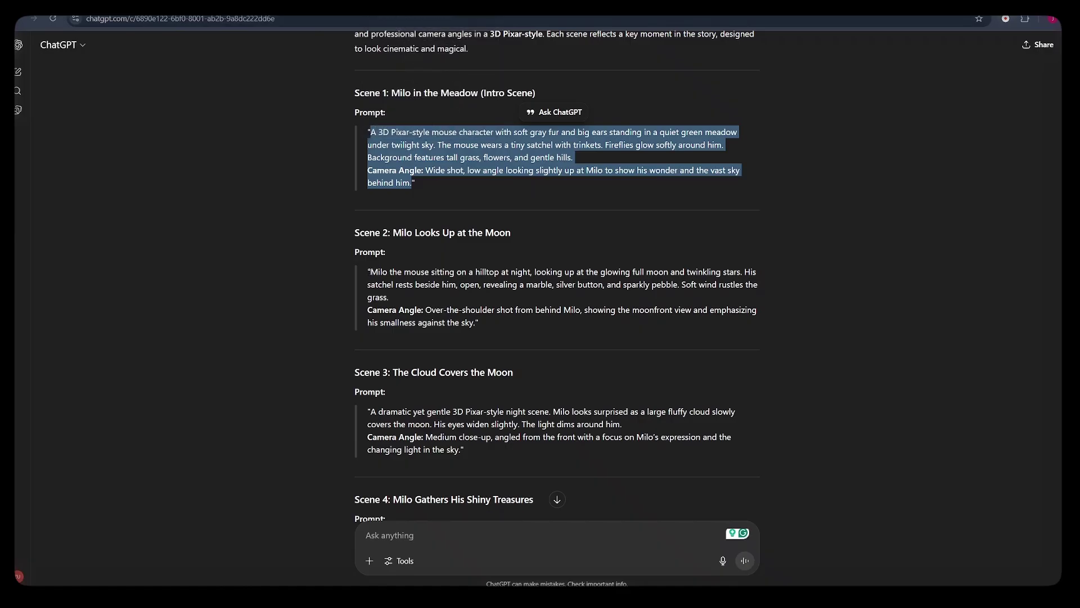
key(ctrl+Tab)
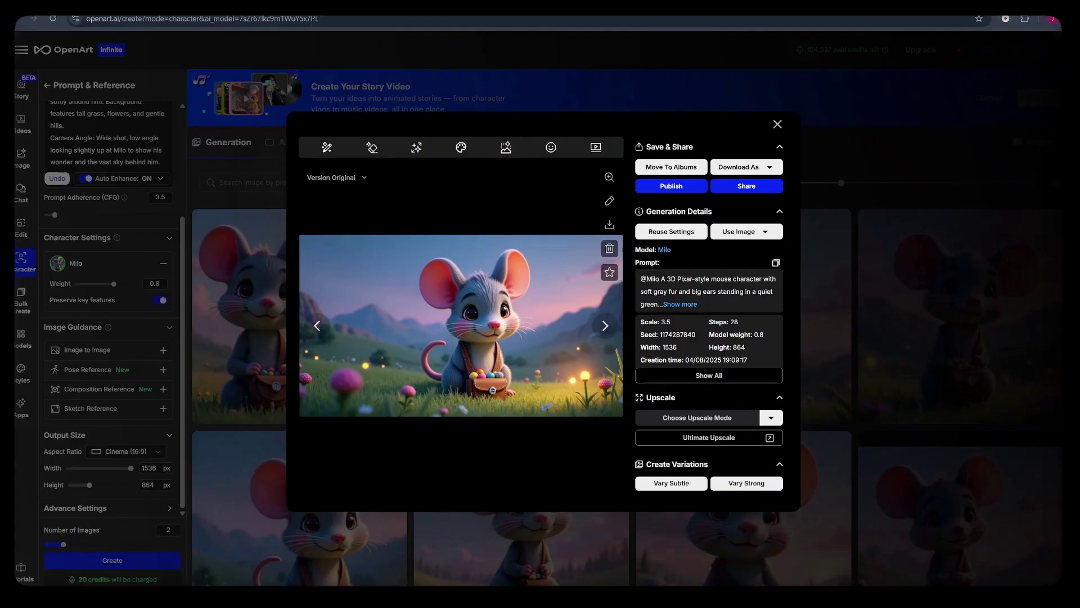
click(155, 258)
scroll(81, 214, up, 3)
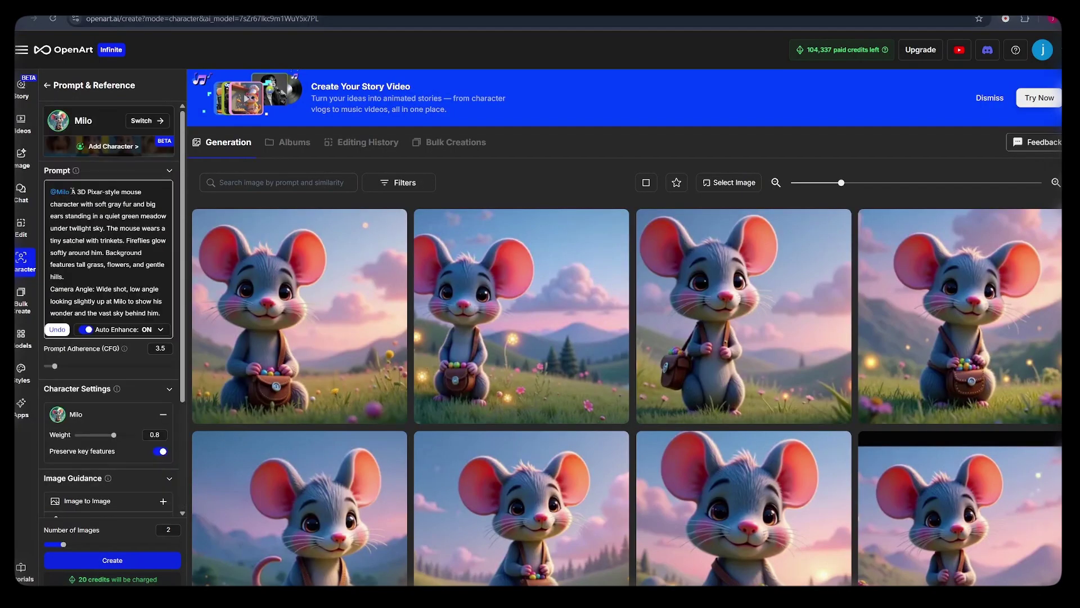
drag(73, 191, 123, 332)
key(ctrl+v)
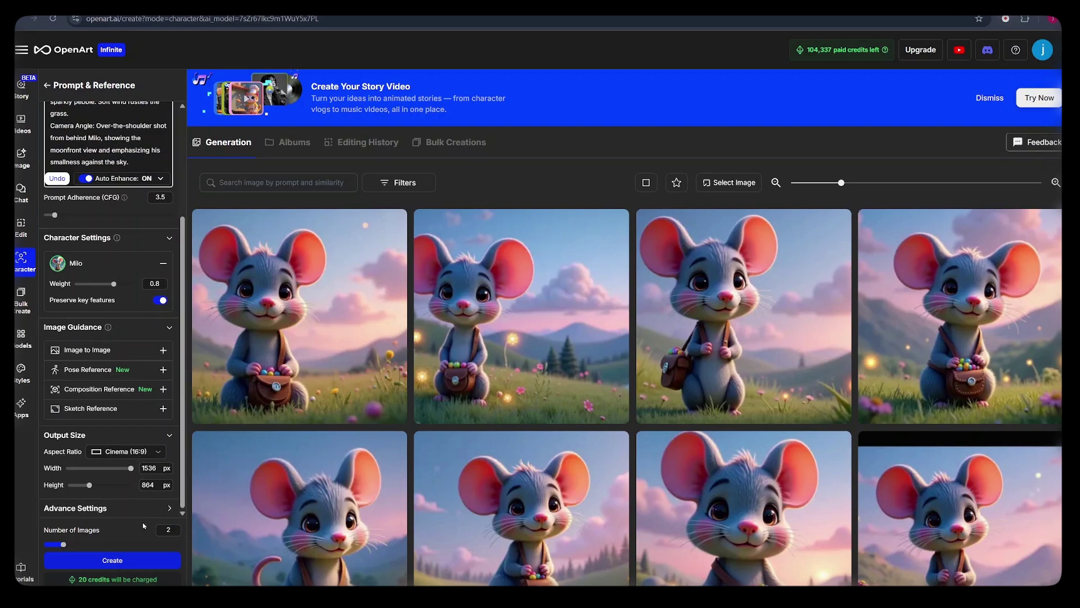
click(144, 561)
click(396, 323)
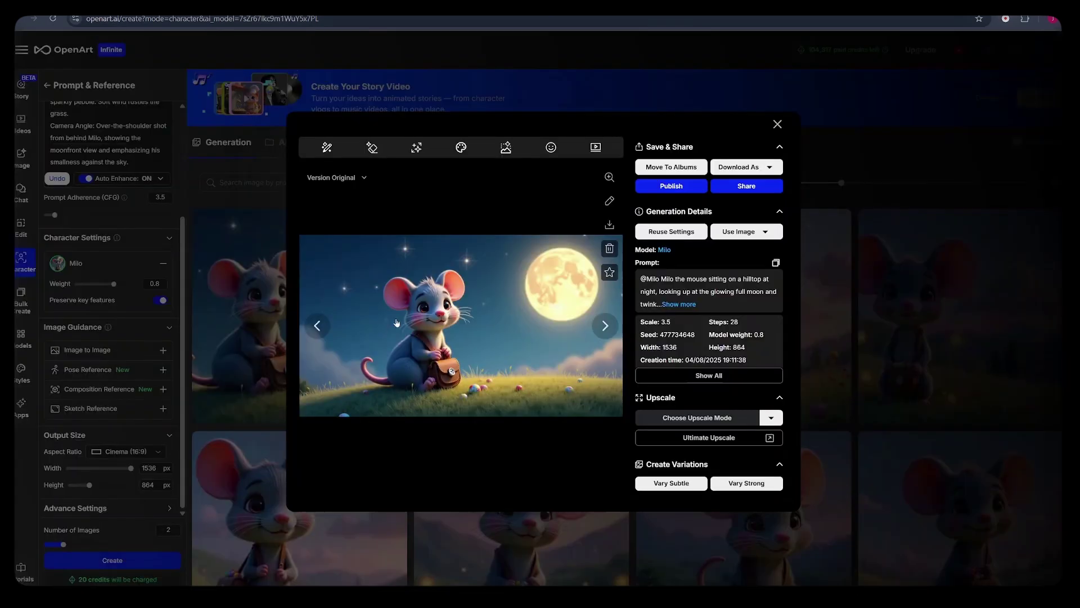
- Turn the moonlit Milo image into a video start frame using the WAN-2.2 model
click(594, 151)
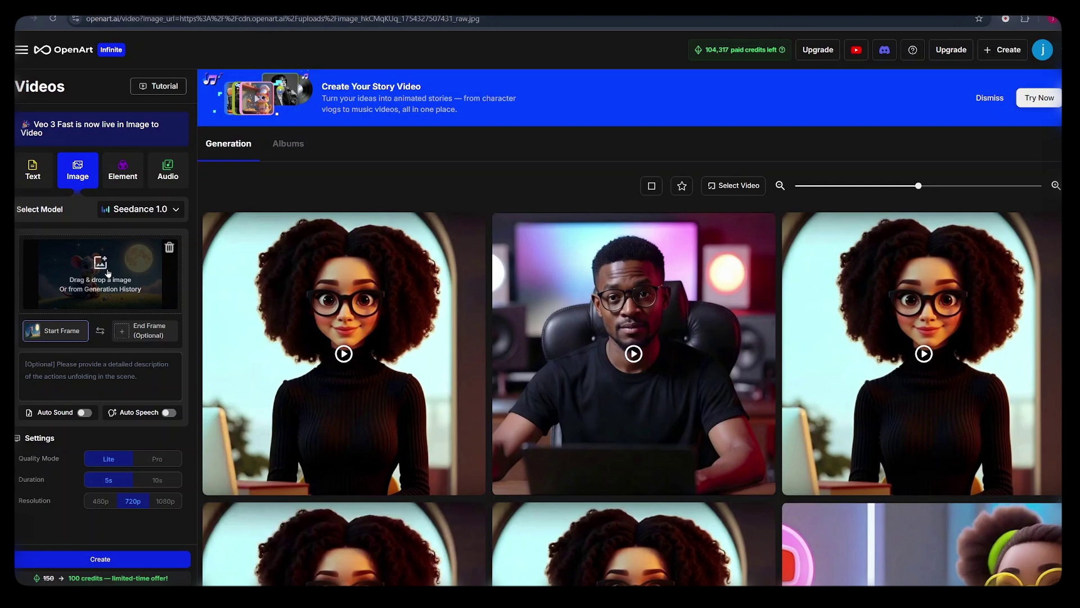
drag(63, 209, 42, 210)
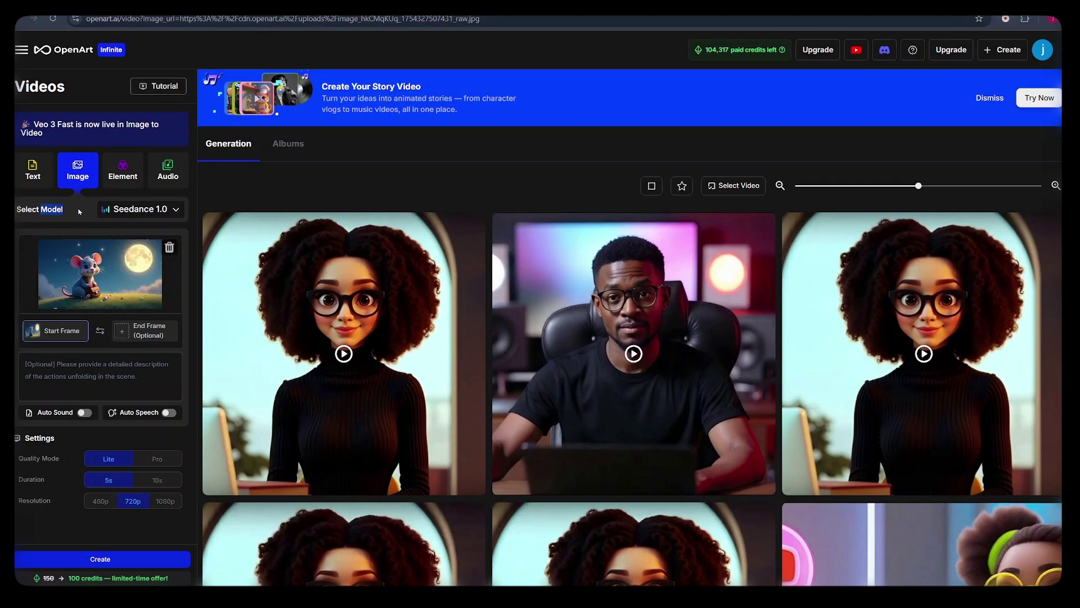
click(124, 214)
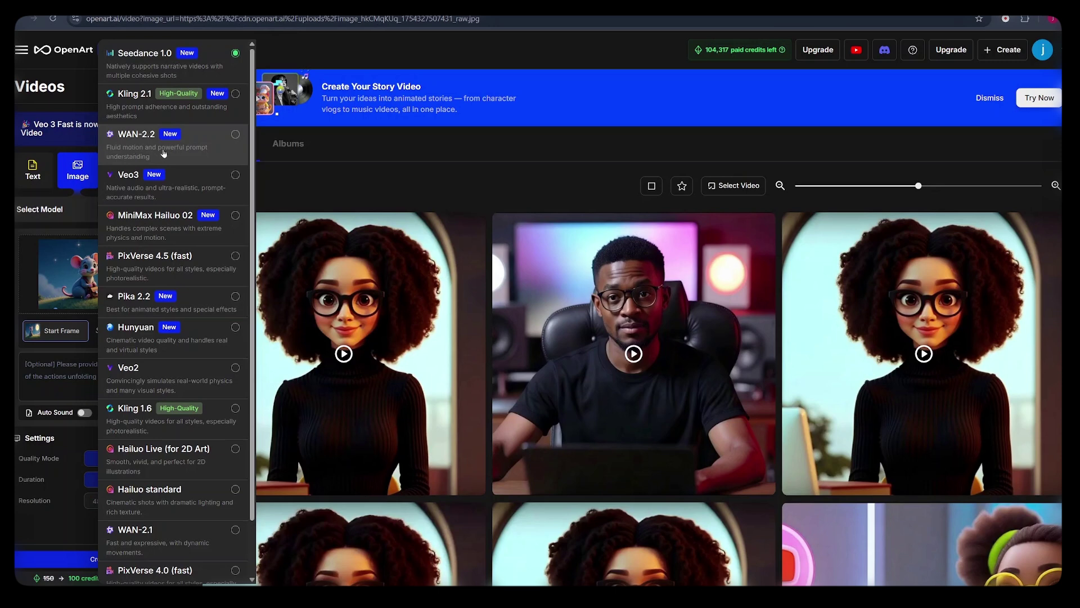
click(164, 153)
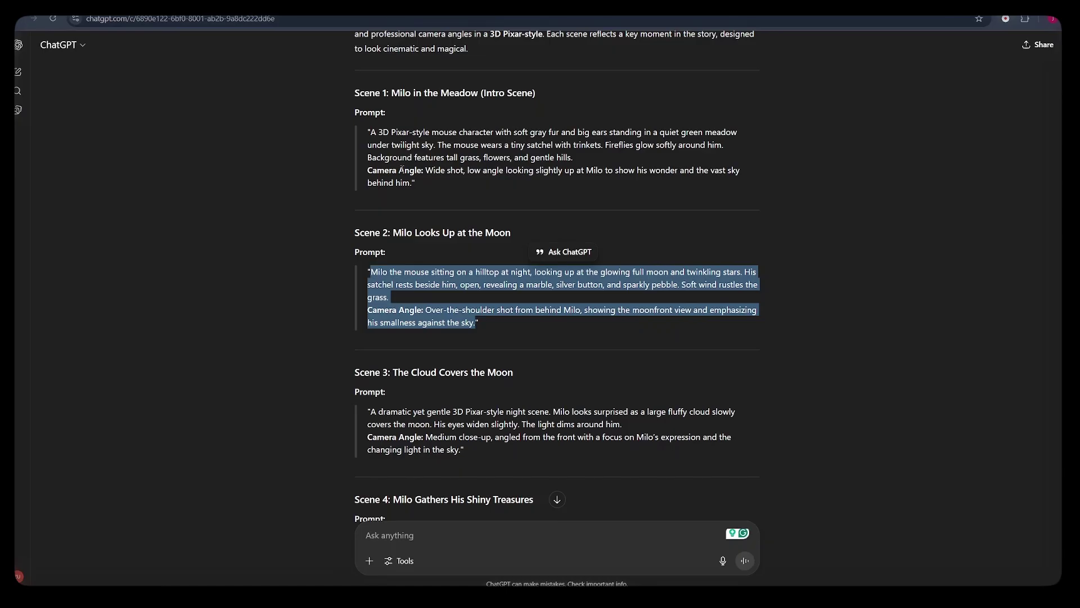
- Copy the Scene 2 prompt from ChatGPT for the video description
right_click(396, 298)
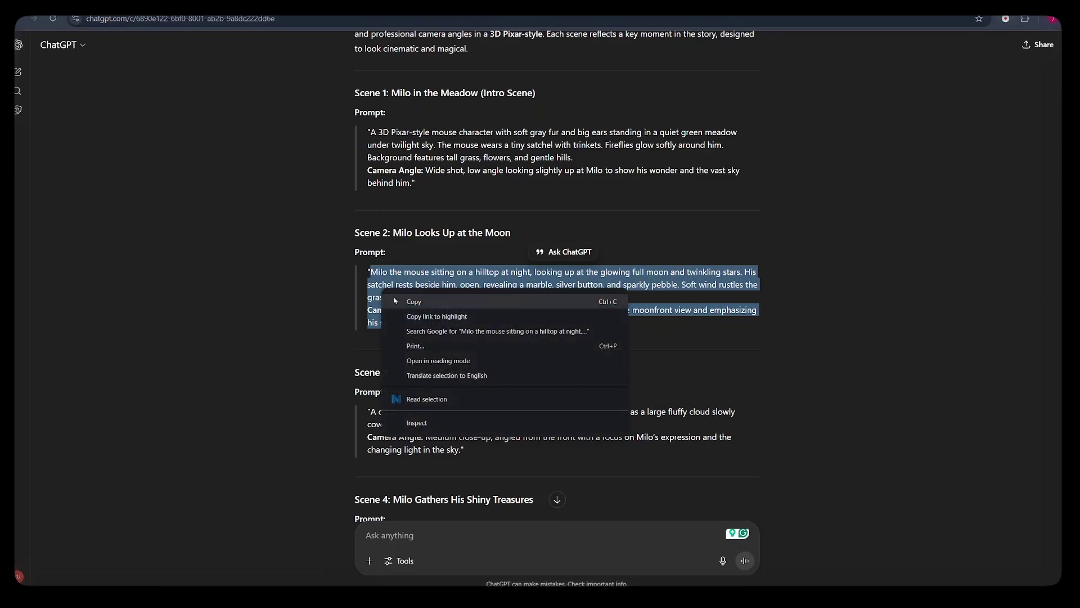
click(396, 299)
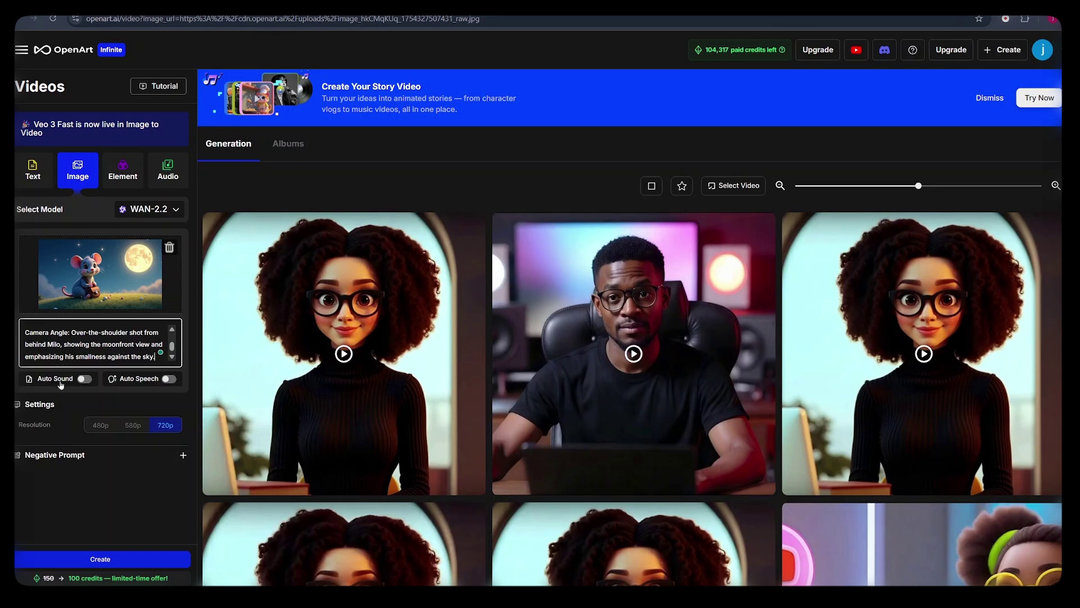
- Copy the 'Nighttime ambience with soft wind' sound line from Scene 2 in ChatGPT
click(57, 379)
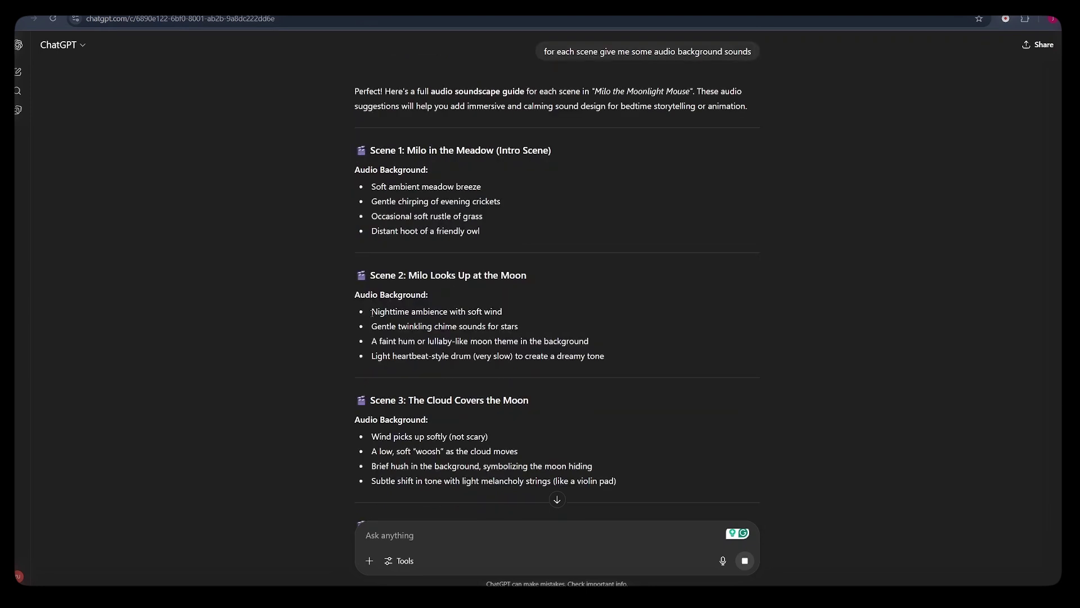
drag(371, 313, 519, 315)
right_click(521, 314)
click(521, 313)
drag(372, 312, 522, 306)
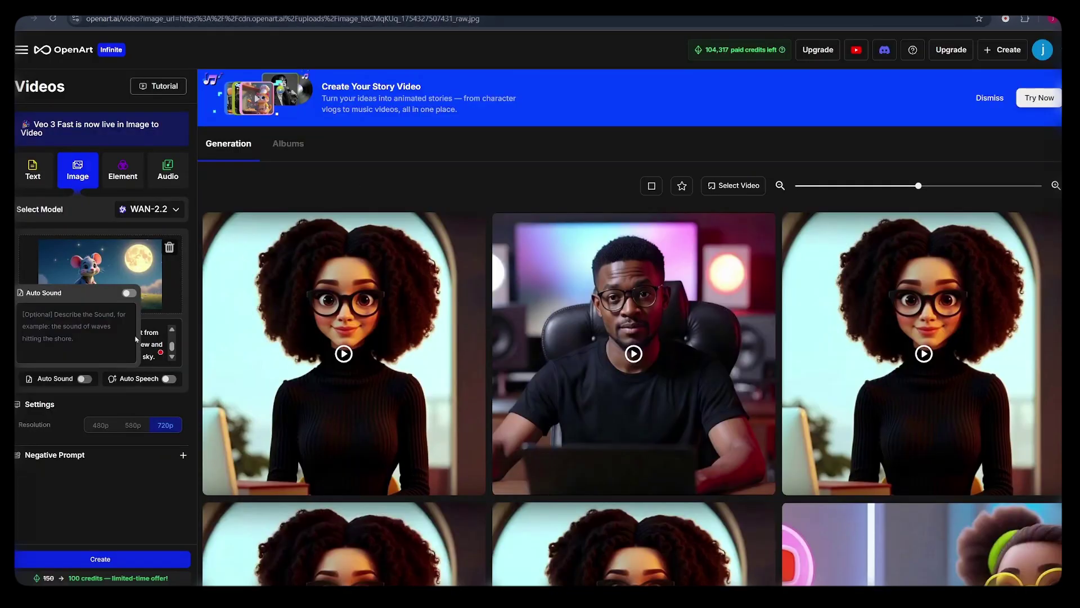
- Paste it as the Auto Sound description, enable Auto Sound, and create the moonlit Milo video
click(84, 325)
right_click(84, 325)
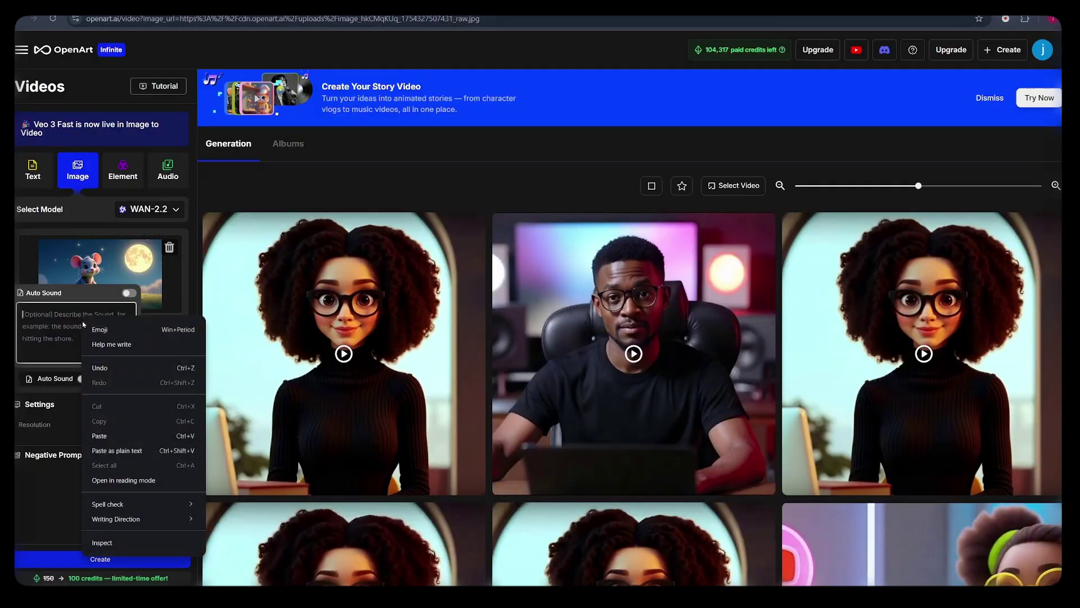
click(113, 437)
click(85, 379)
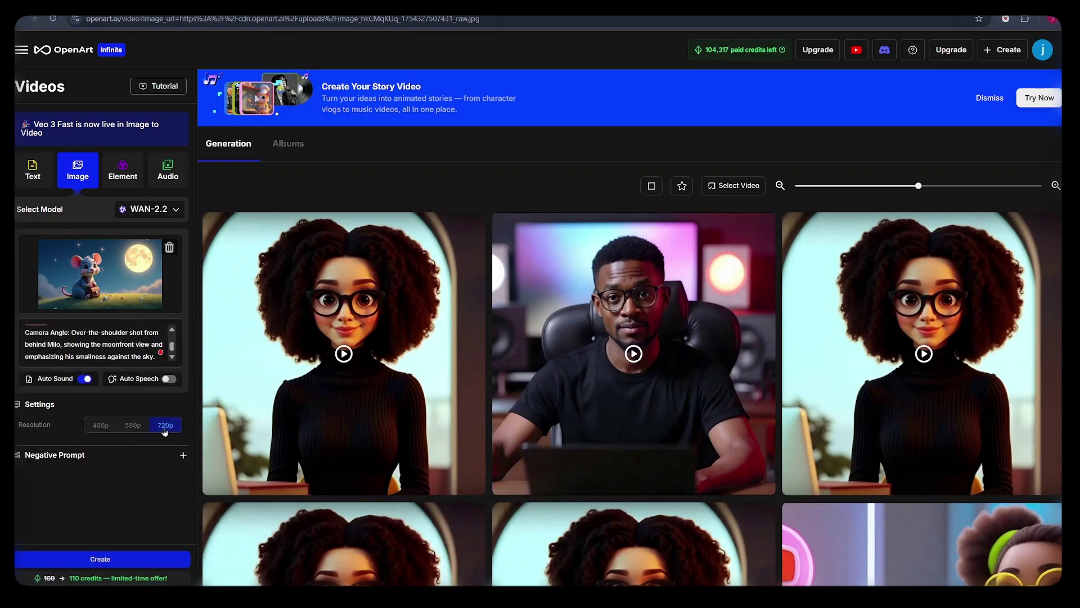
click(148, 568)
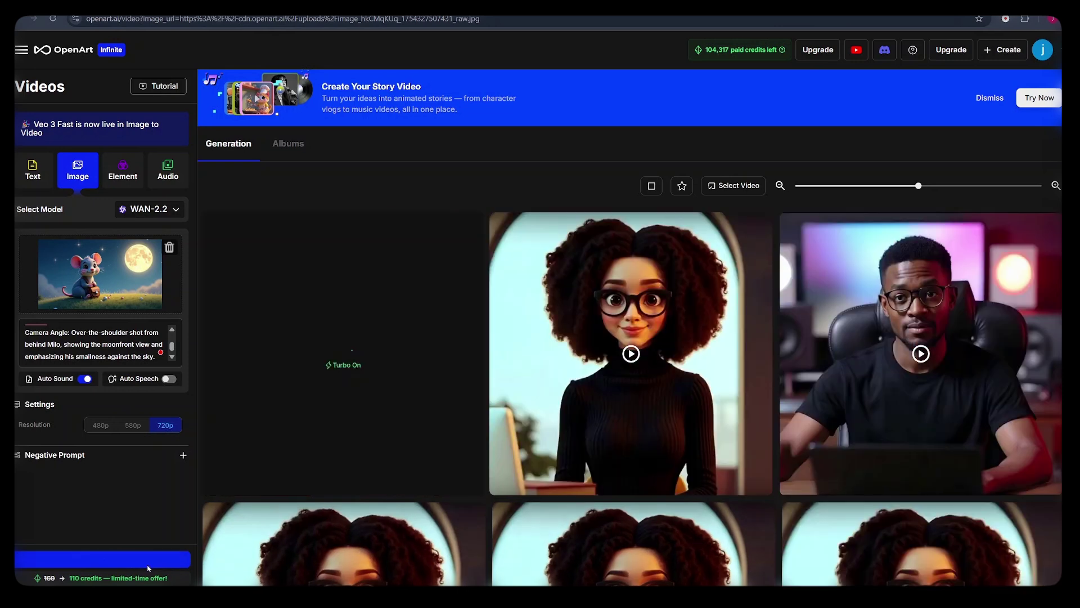
- Replace the moonlit source image with the meadow Milo image from Generation History
click(169, 247)
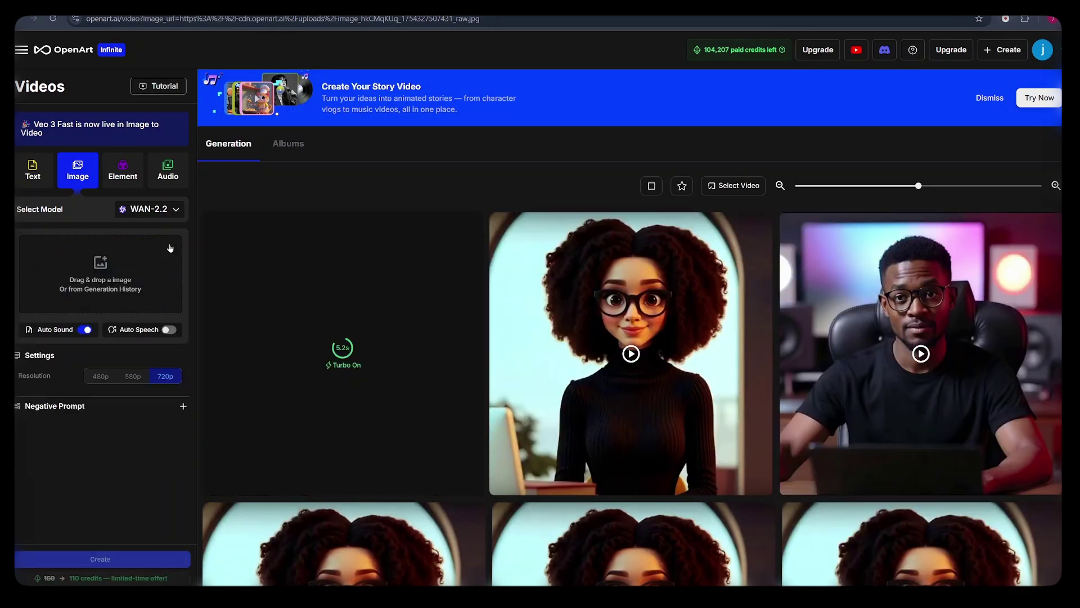
click(121, 287)
click(141, 308)
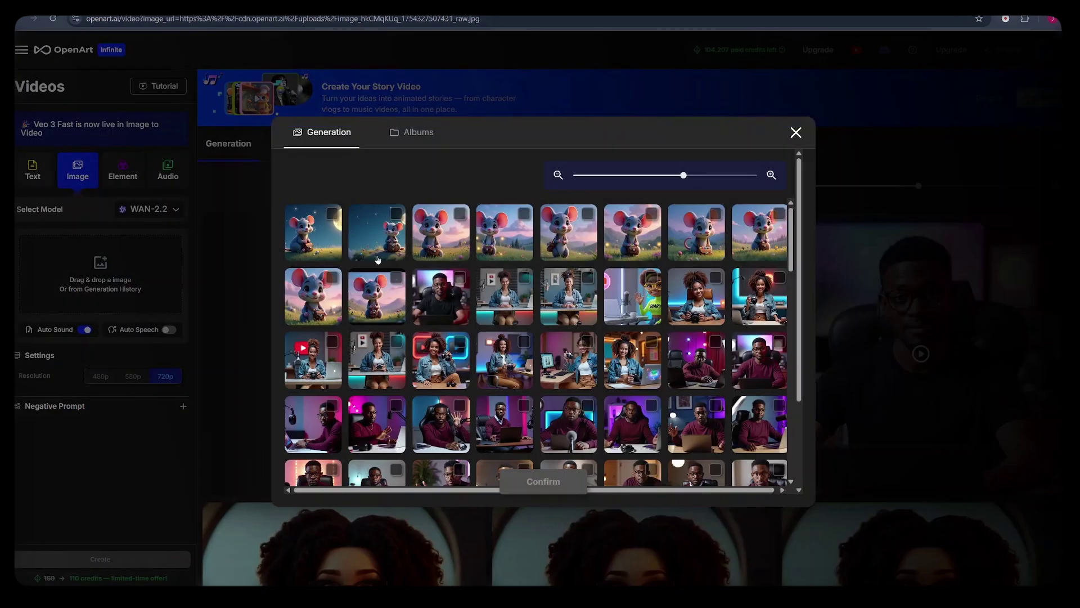
click(306, 298)
click(549, 485)
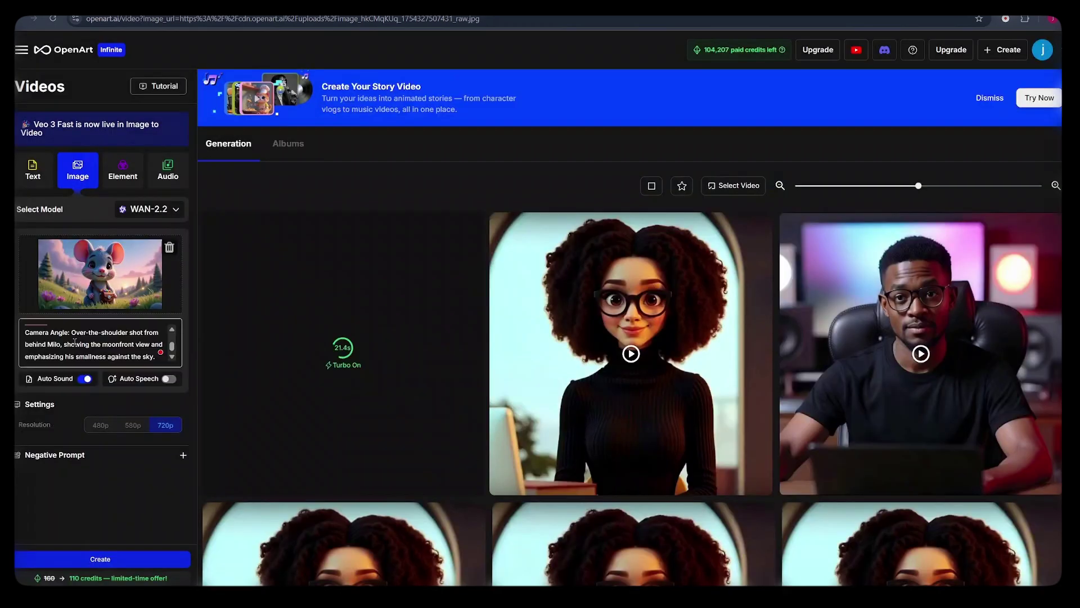
- Replace the video prompt with the copied Scene 1 wide-shot prompt
double_click(76, 344)
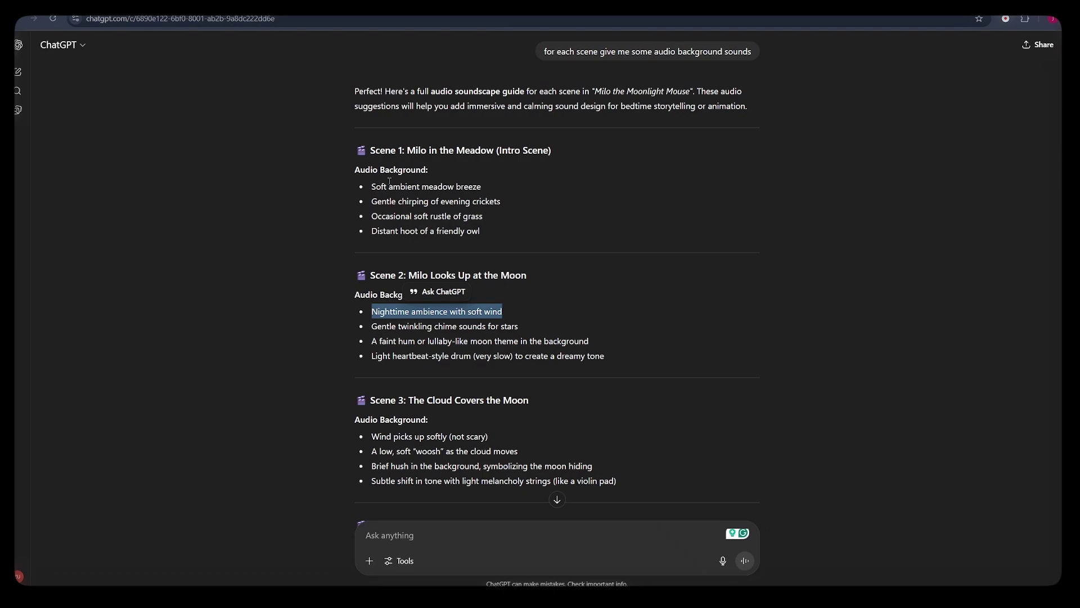
scroll(557, 282, up, 15)
drag(369, 130, 403, 180)
right_click(403, 176)
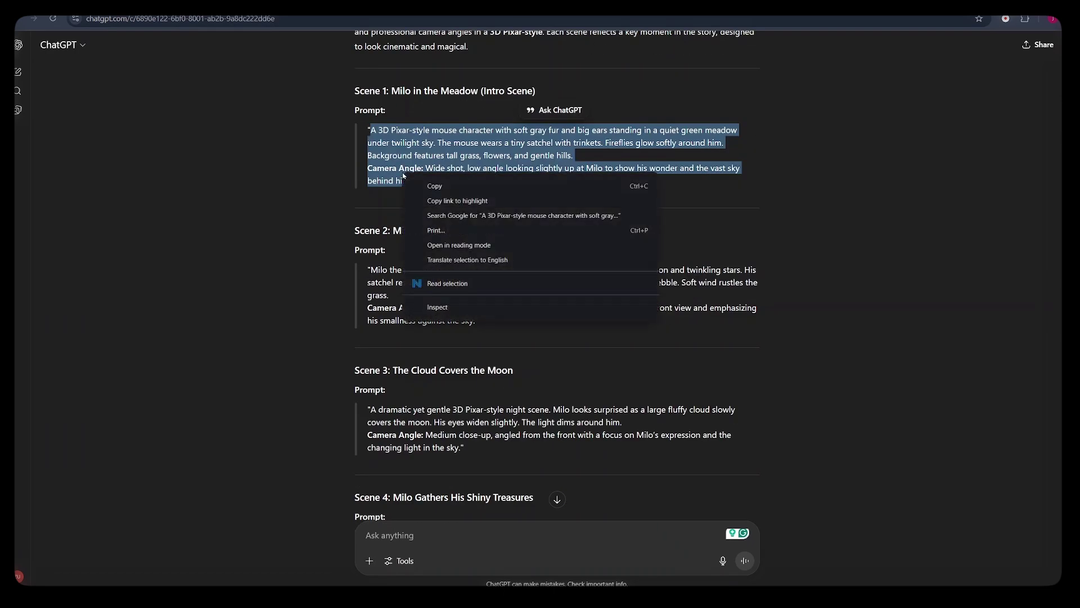
click(434, 186)
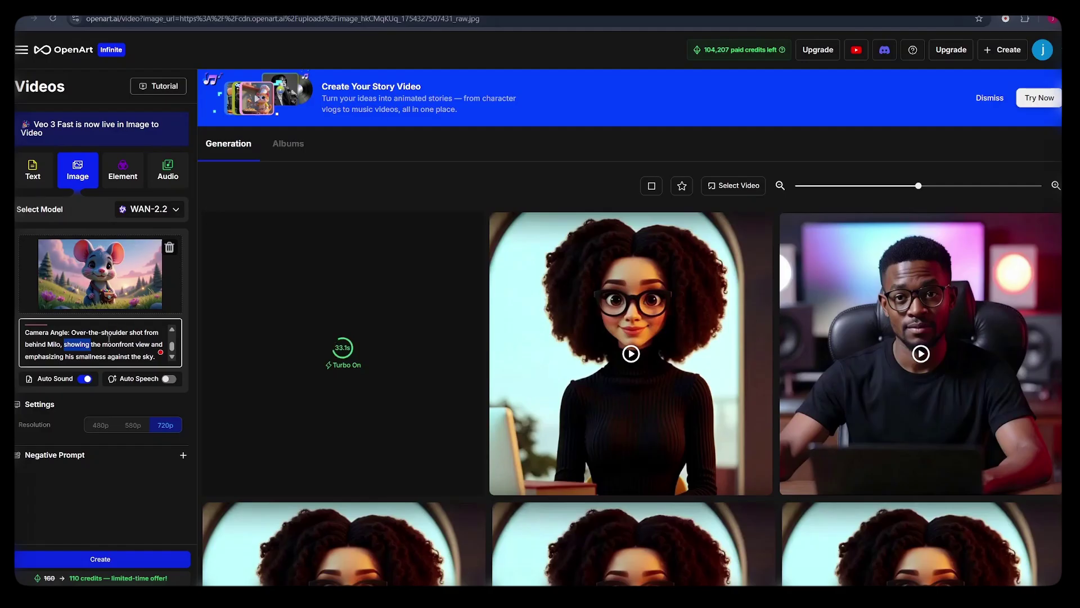
click(108, 334)
key(ctrl+a)
key(ctrl+v)
- Copy the 'Soft ambient meadow breeze' line and select the old nighttime sound description
mouse_move(66, 381)
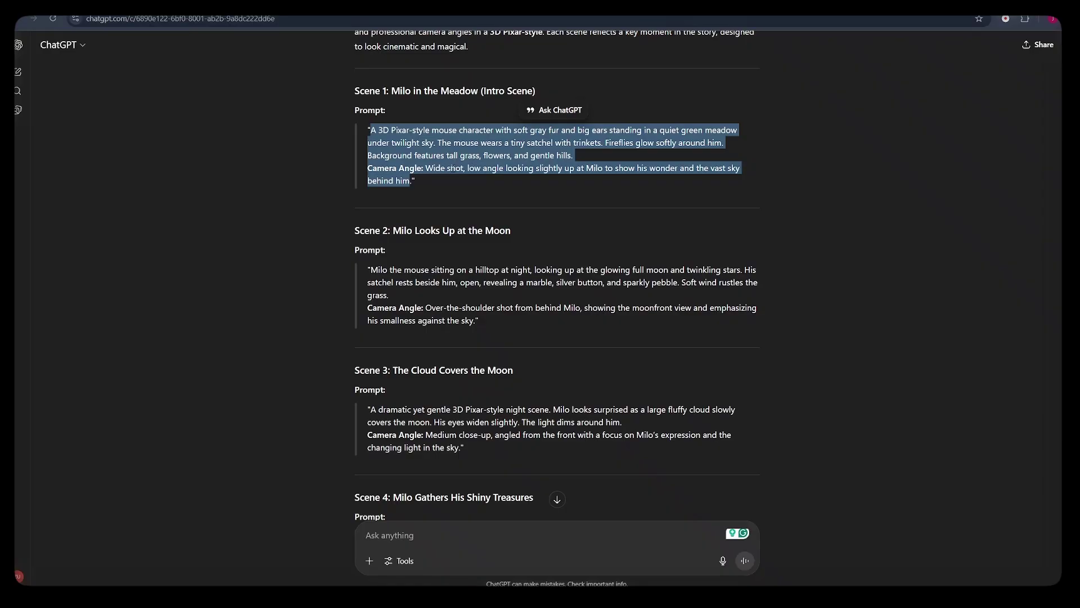
scroll(451, 203, down, 20)
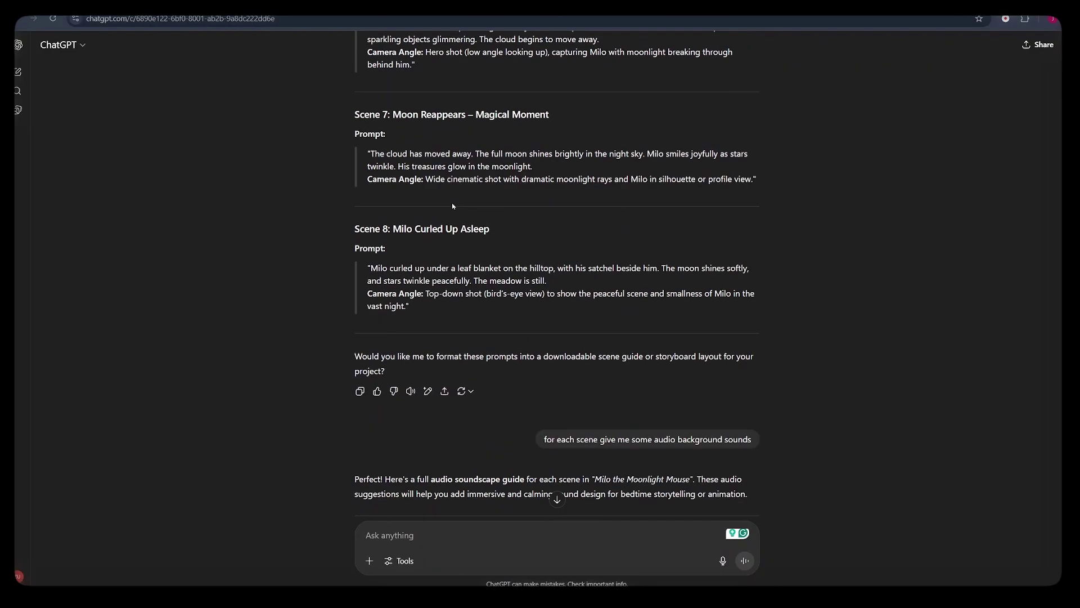
scroll(449, 204, up, 2)
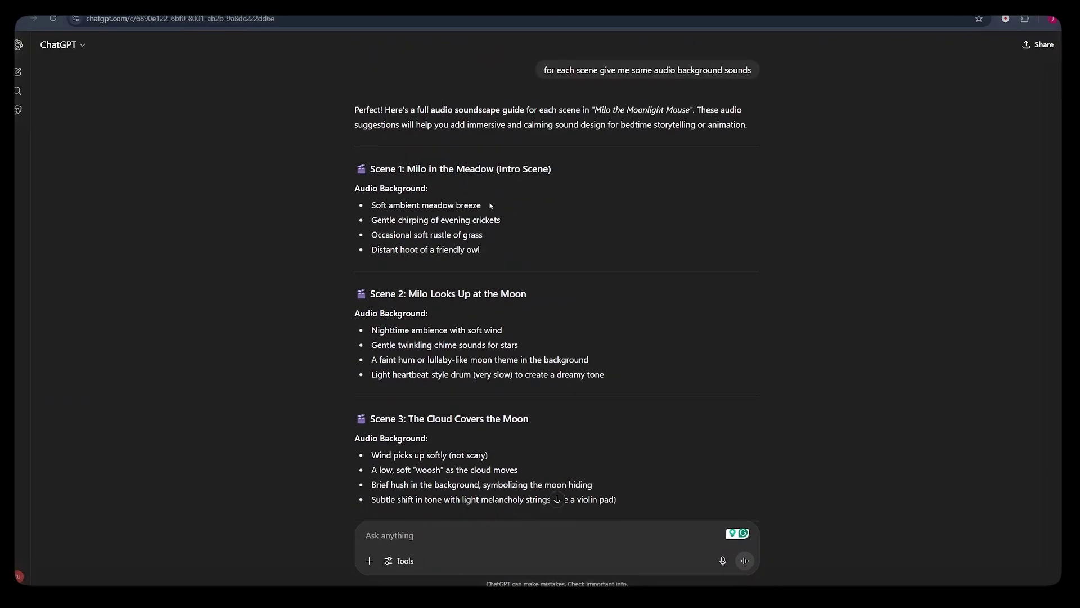
drag(491, 206, 371, 206)
right_click(425, 211)
click(444, 223)
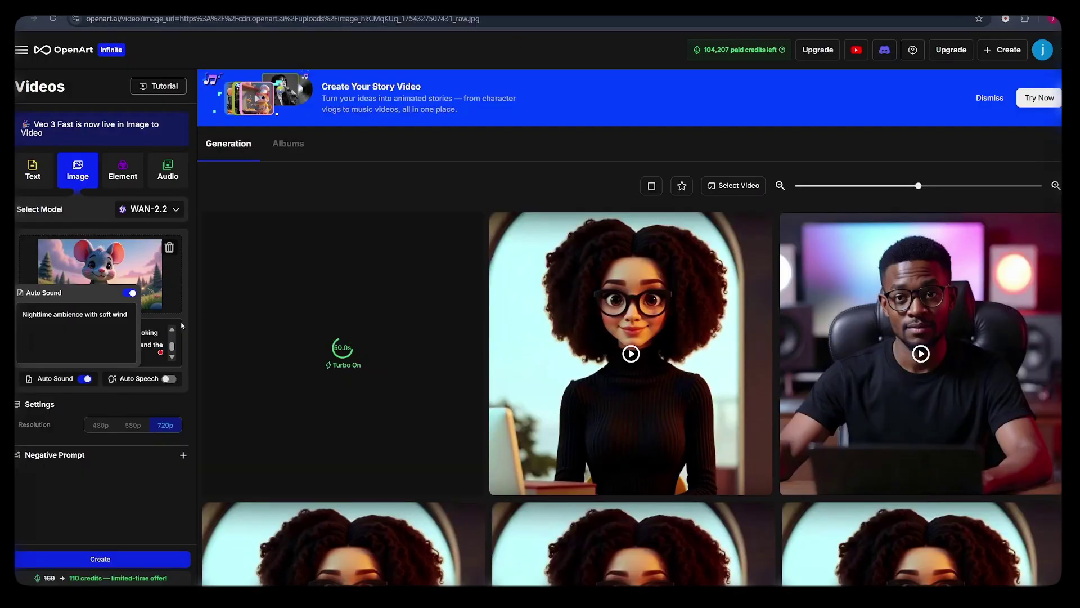
triple_click(34, 316)
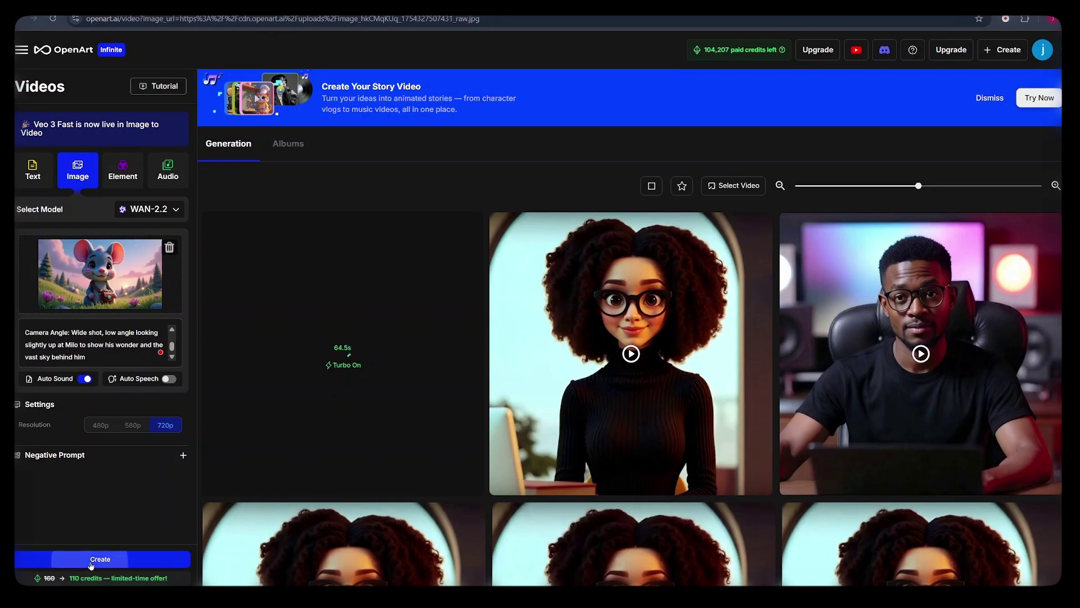
- Generate the meadow Milo clip, download it, then move on to the moonlit clip
click(91, 562)
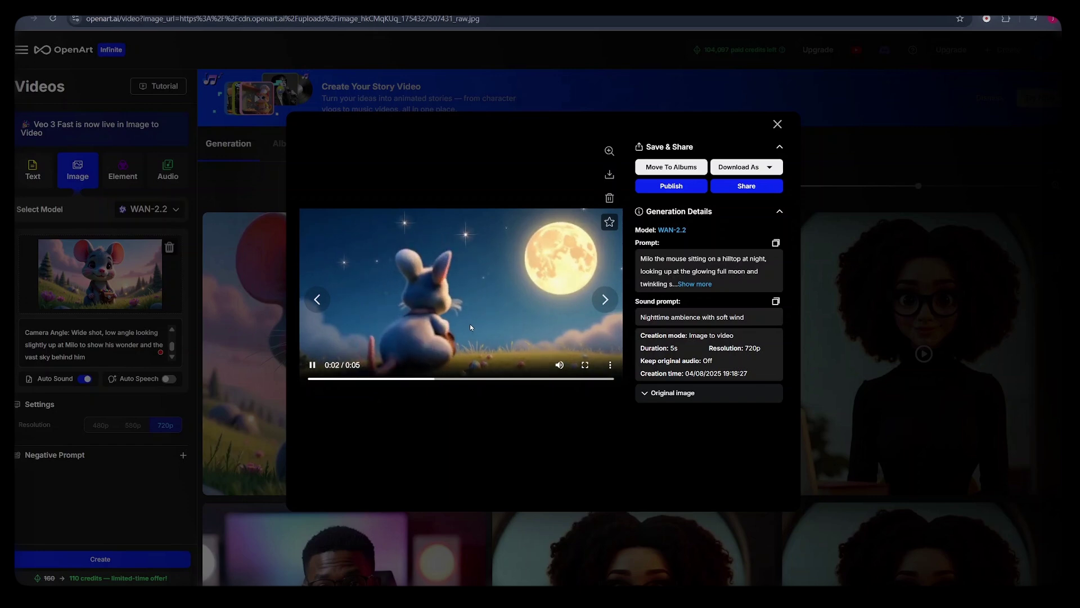
click(317, 299)
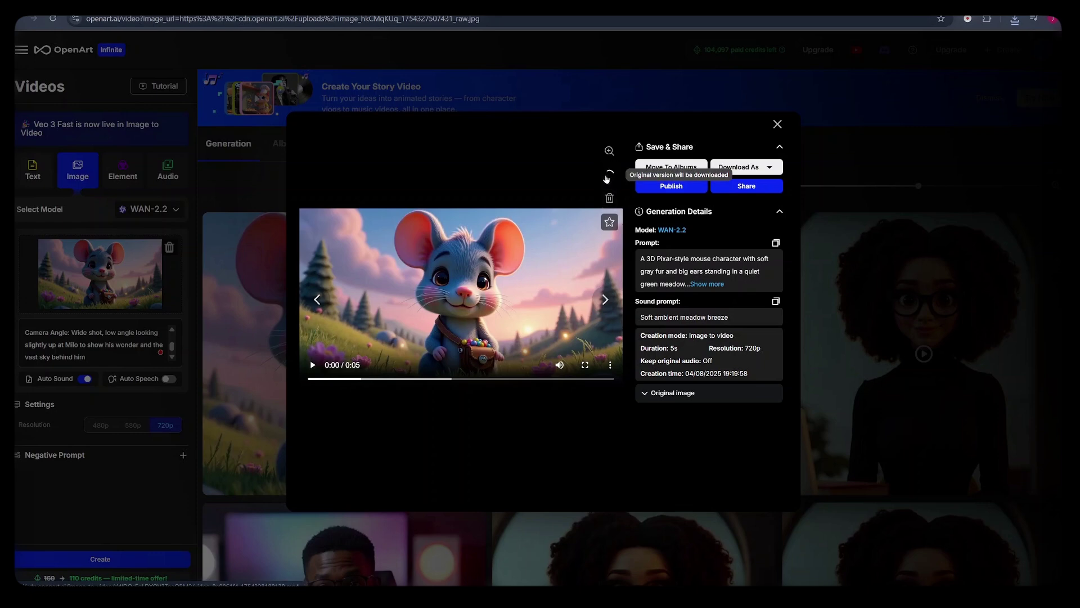
click(606, 179)
key(Right)
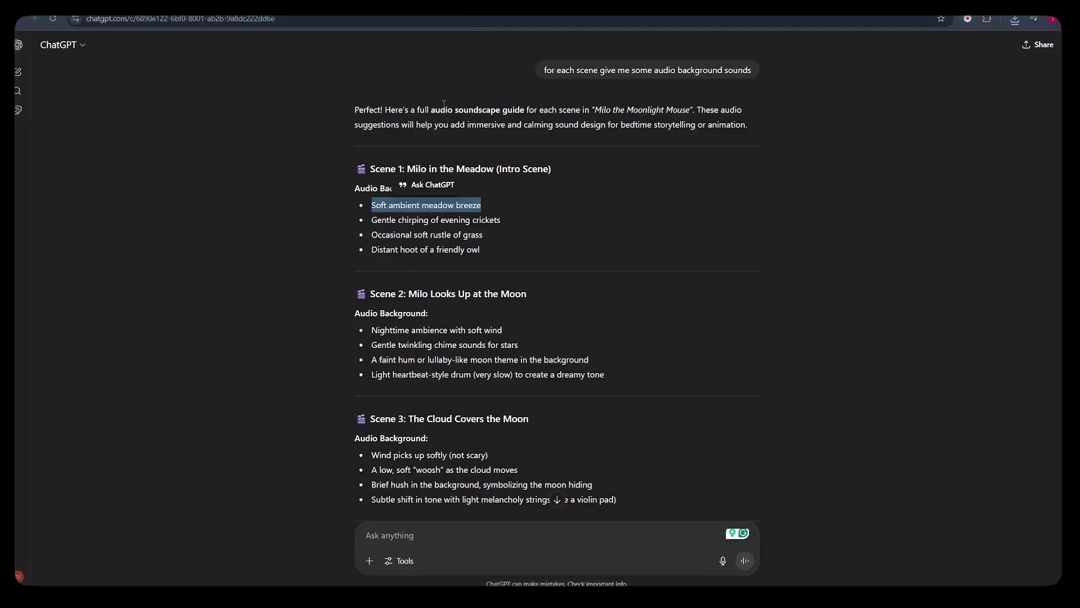
- Select the 'Milo the Moonlight Mouse' story from 'Once upon a time' through the moral
scroll(440, 103, up, 10)
drag(354, 164, 566, 460)
key(ctrl+c)
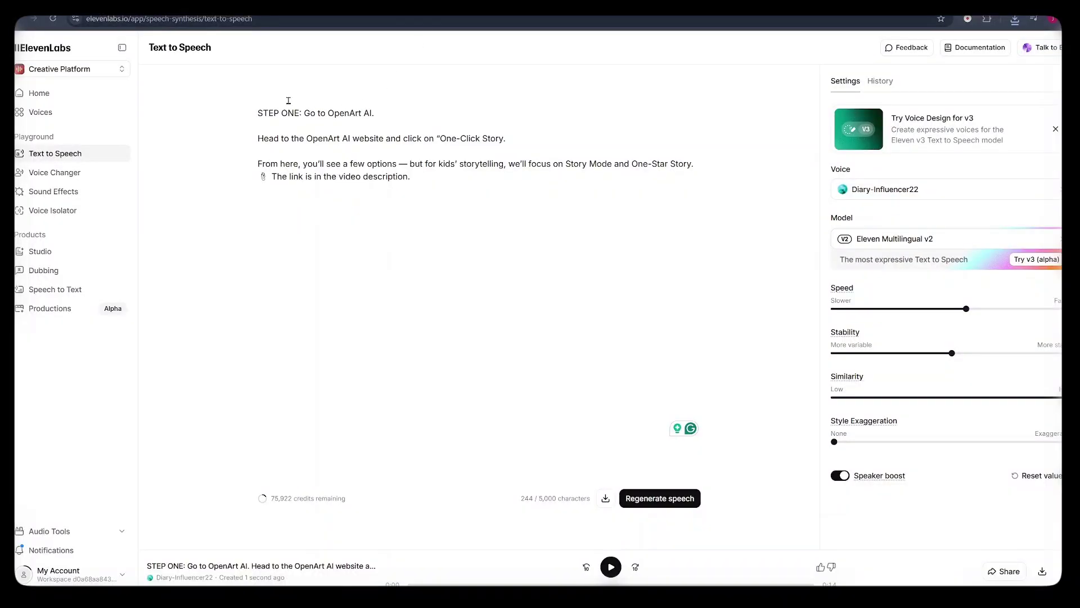
- Replace the editor text with the Milo story, generate Callum-voiced narration, and download it
key(ctrl+a)
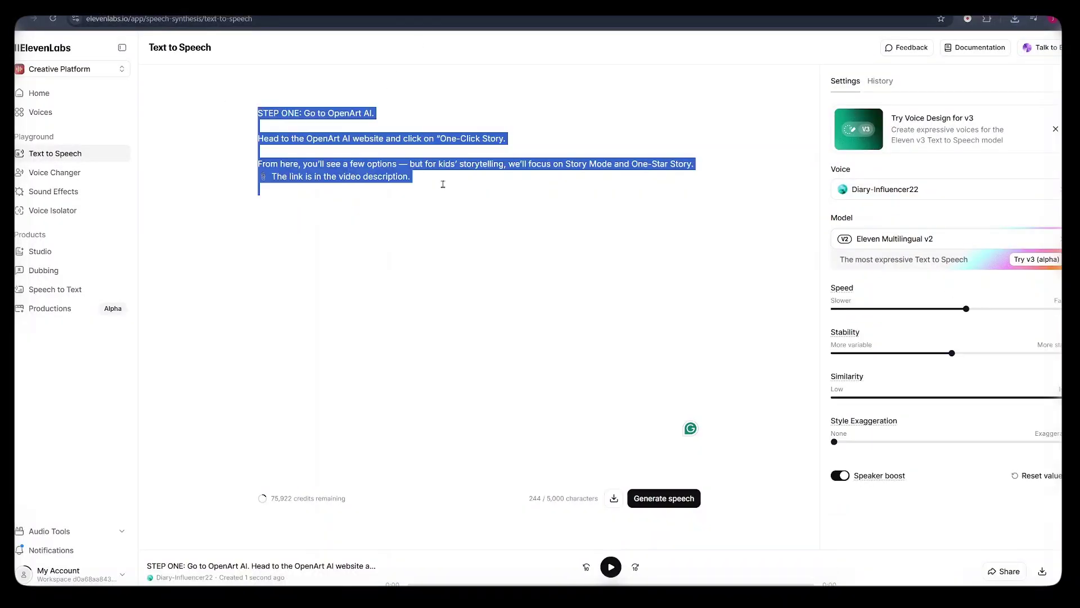
key(ctrl+v)
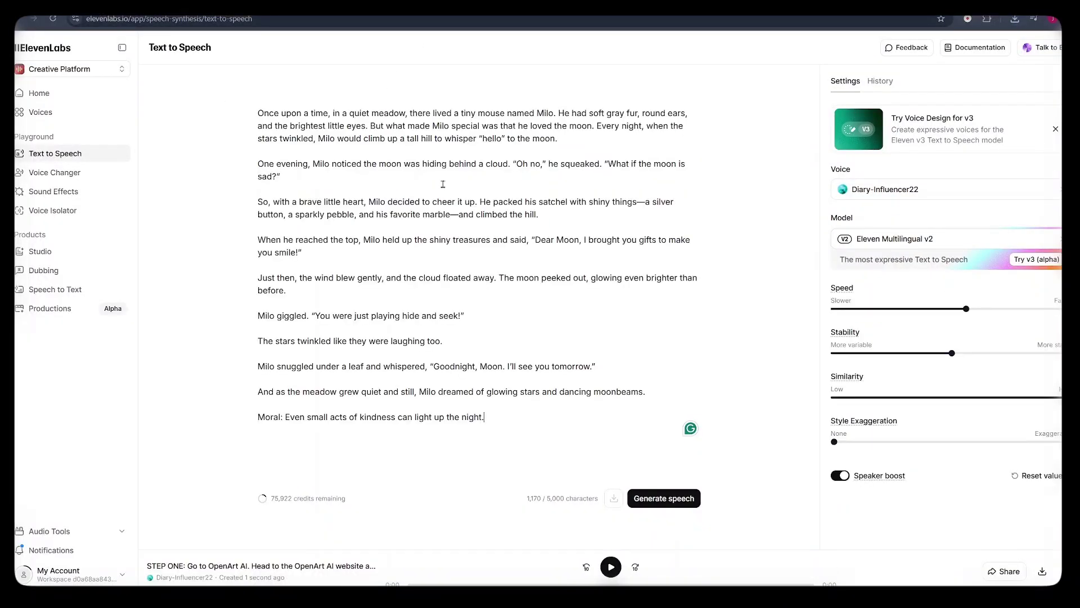
click(889, 194)
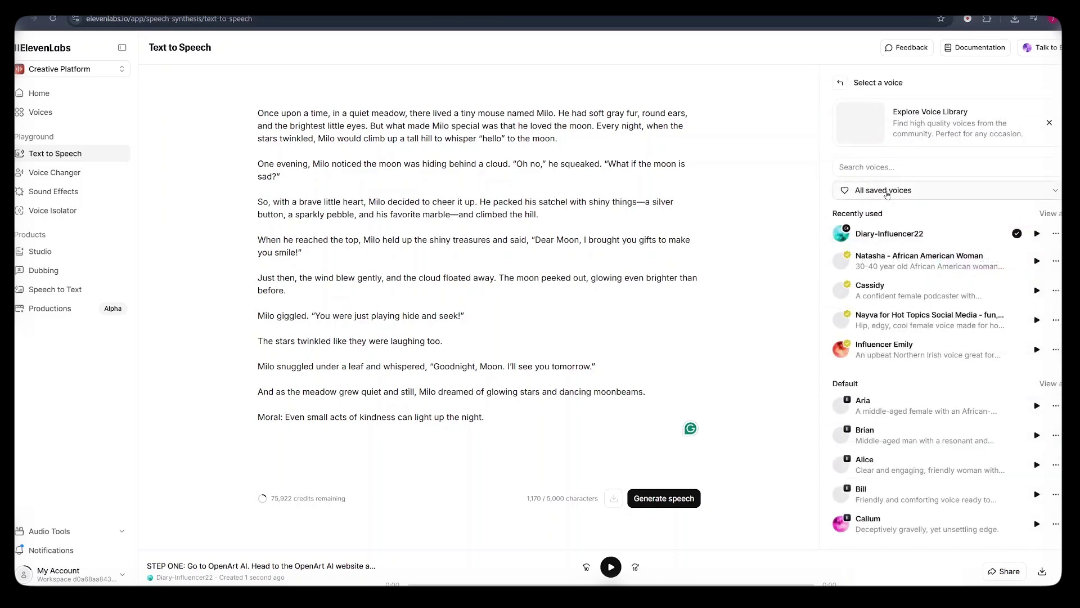
click(891, 521)
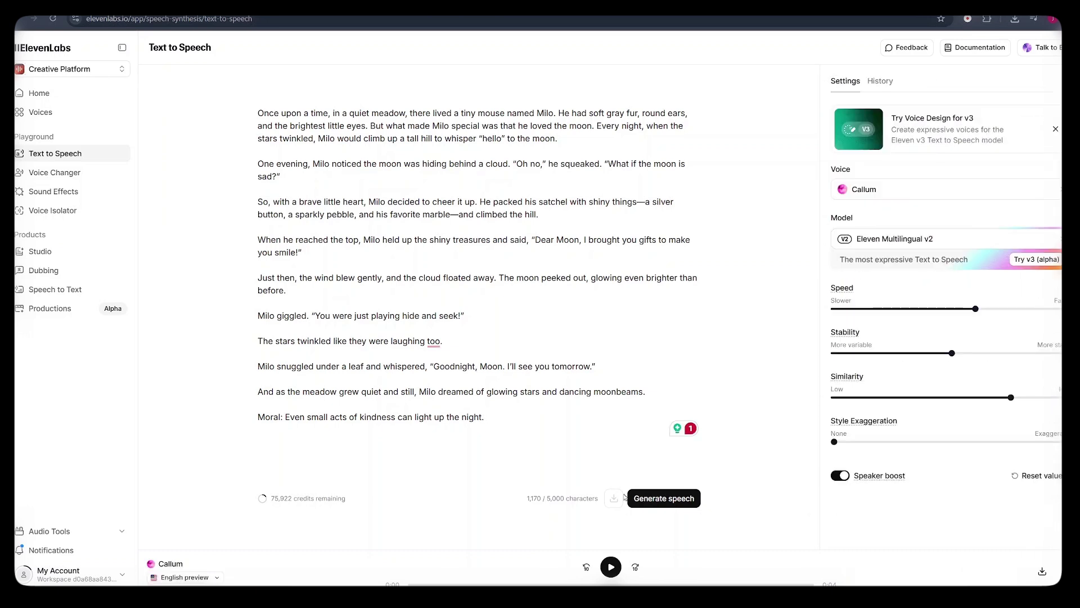
click(650, 500)
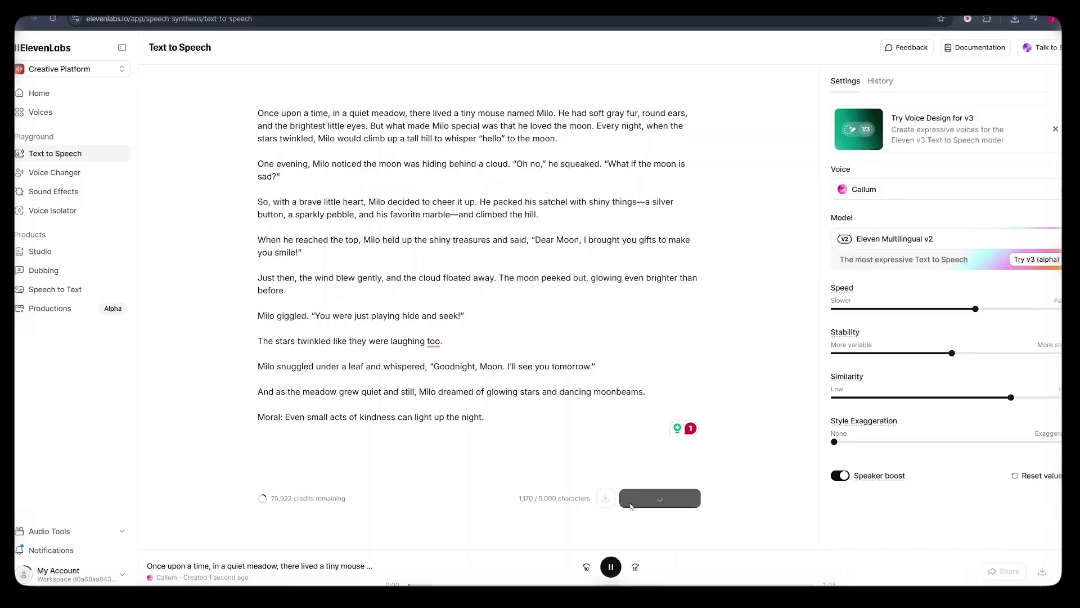
click(610, 567)
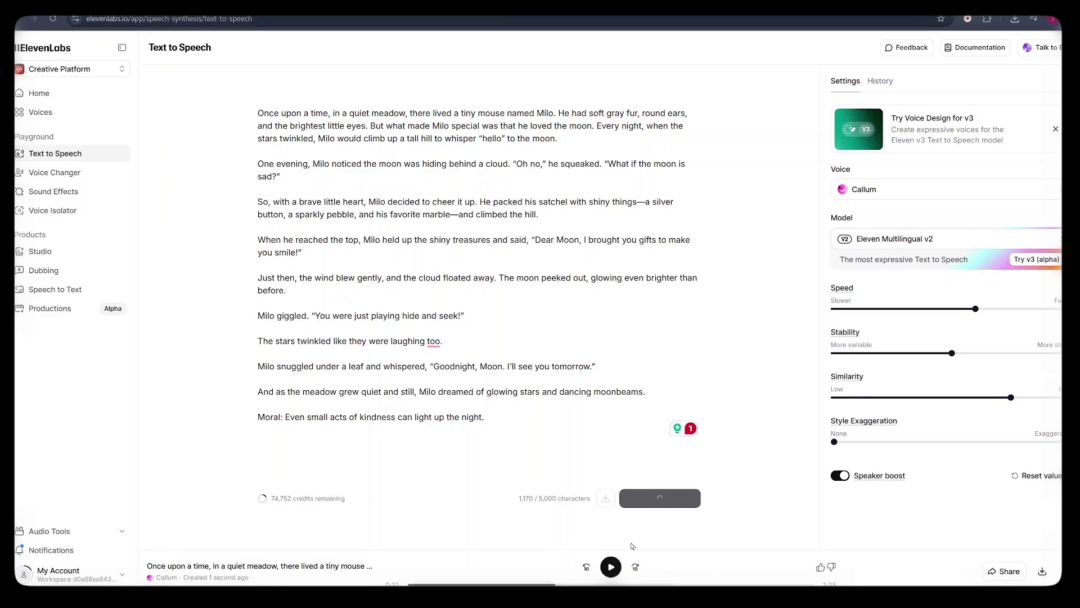
click(1045, 573)
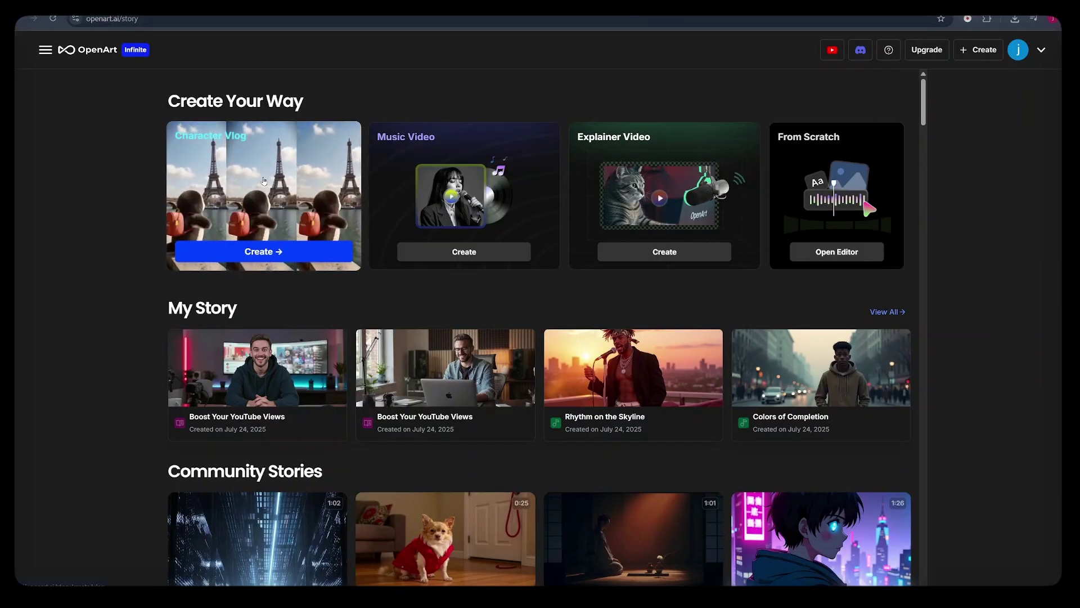
click(355, 248)
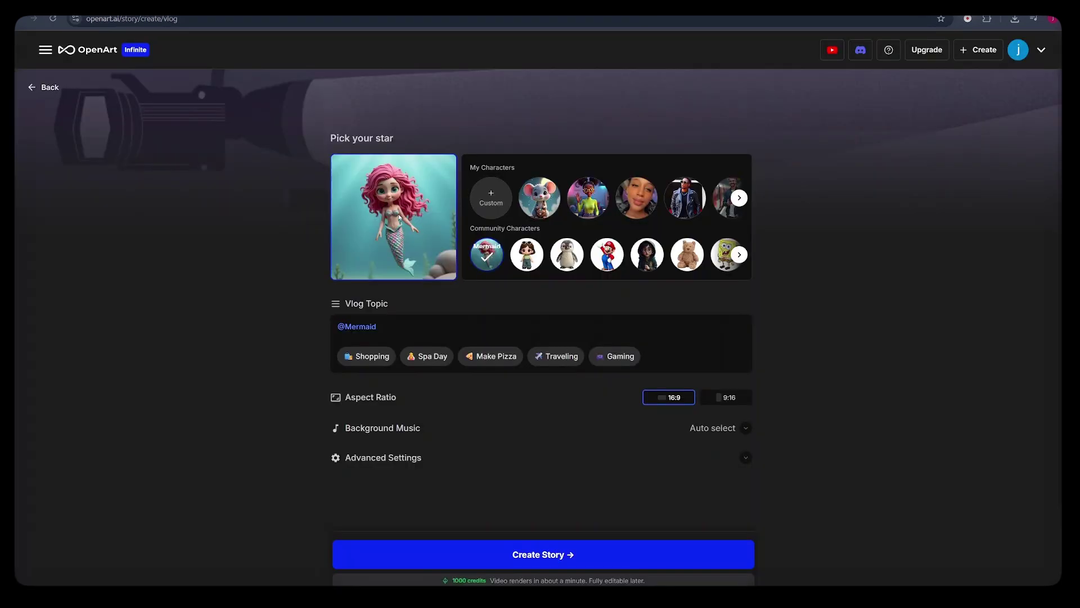
mouse_move(534, 203)
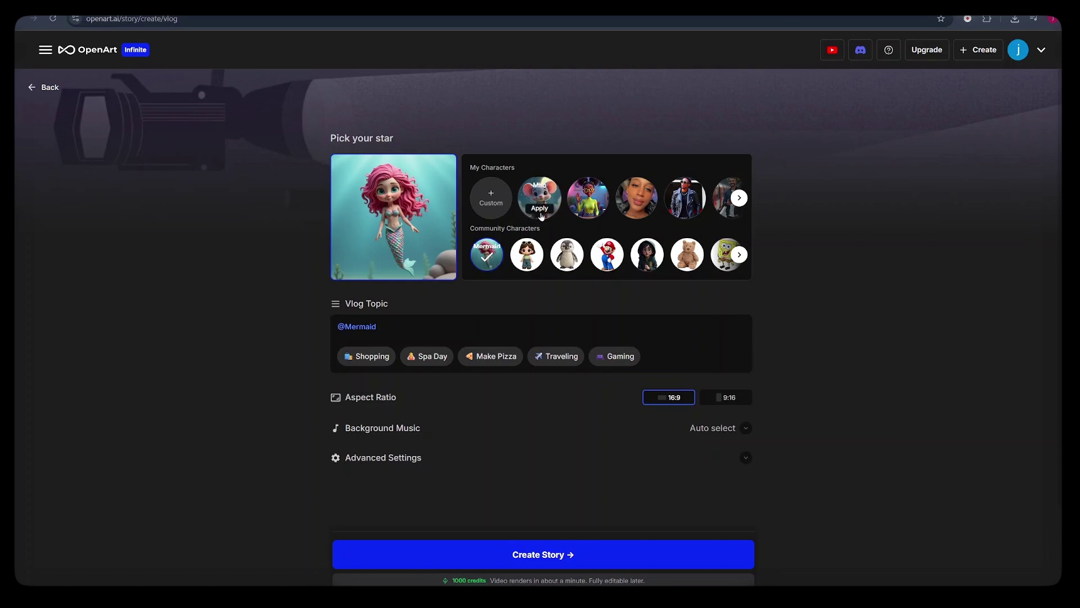
click(537, 213)
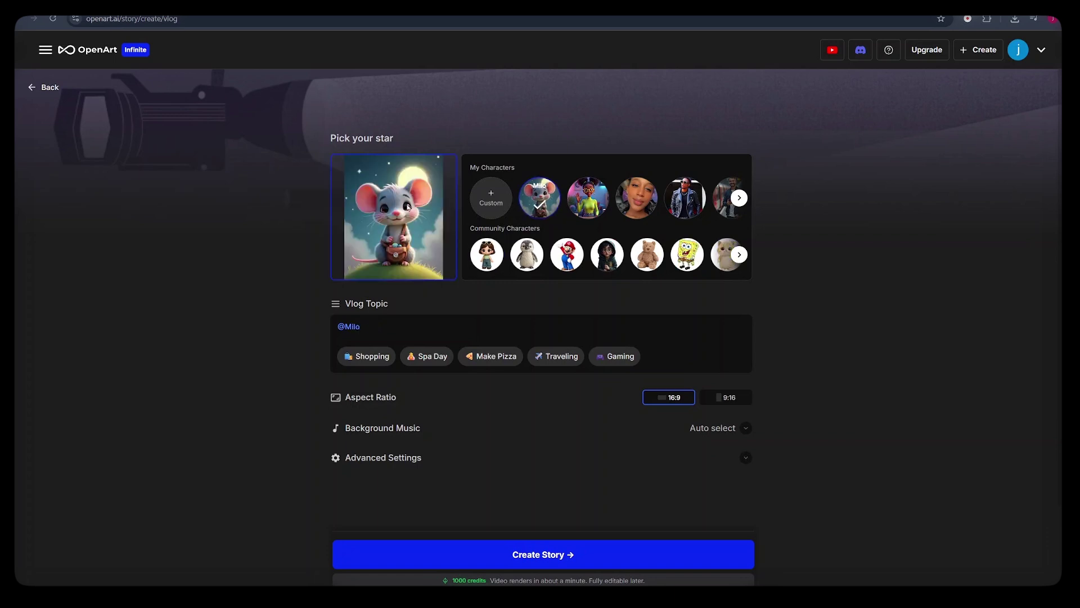
click(366, 333)
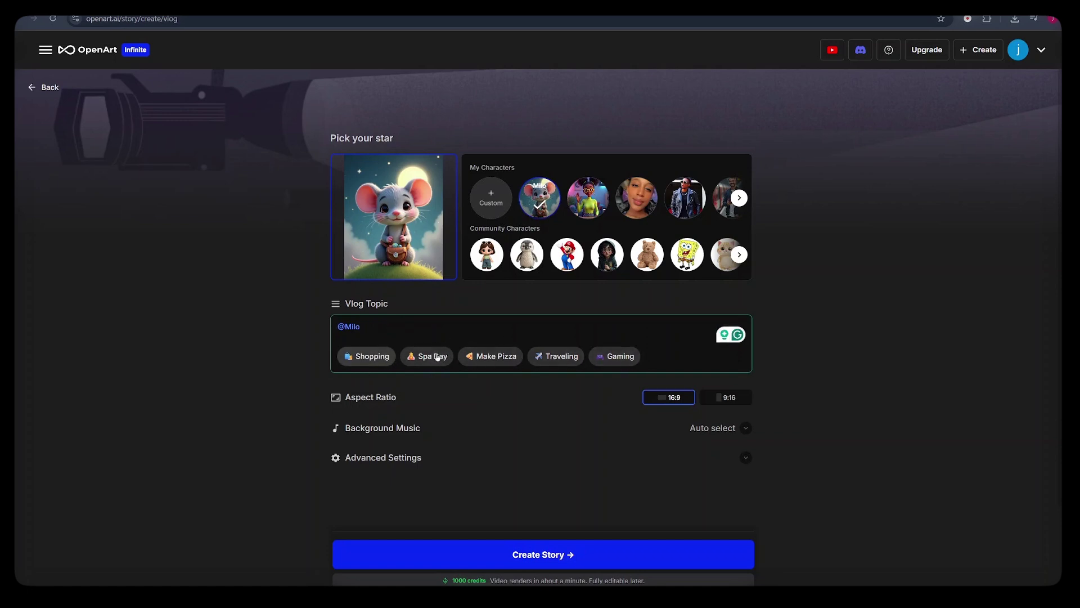
click(345, 29)
scroll(477, 249, up, 15)
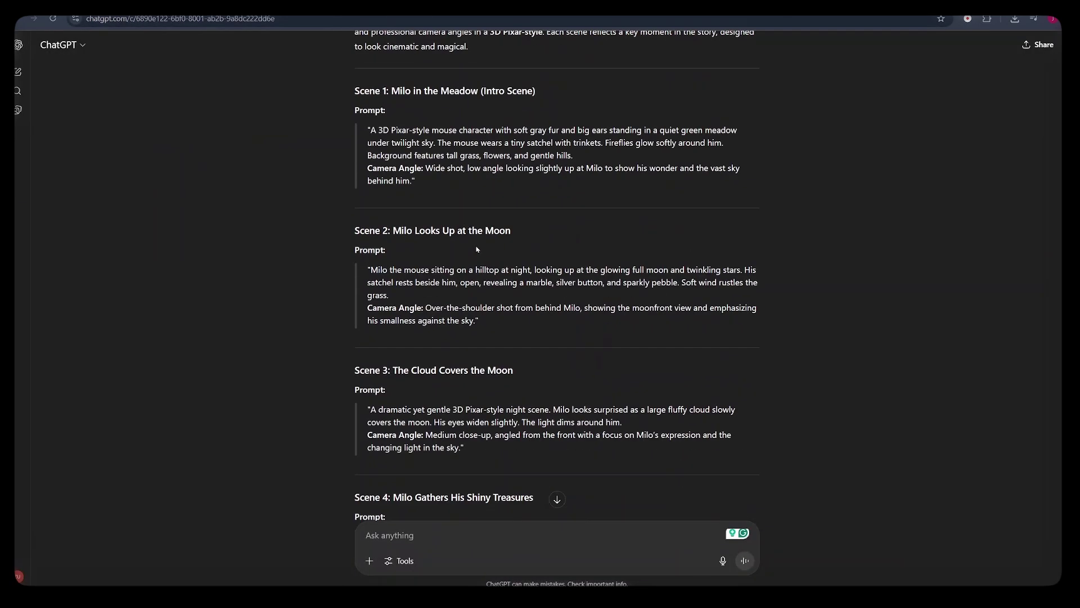
scroll(477, 249, up, 6)
key(ctrl+Tab)
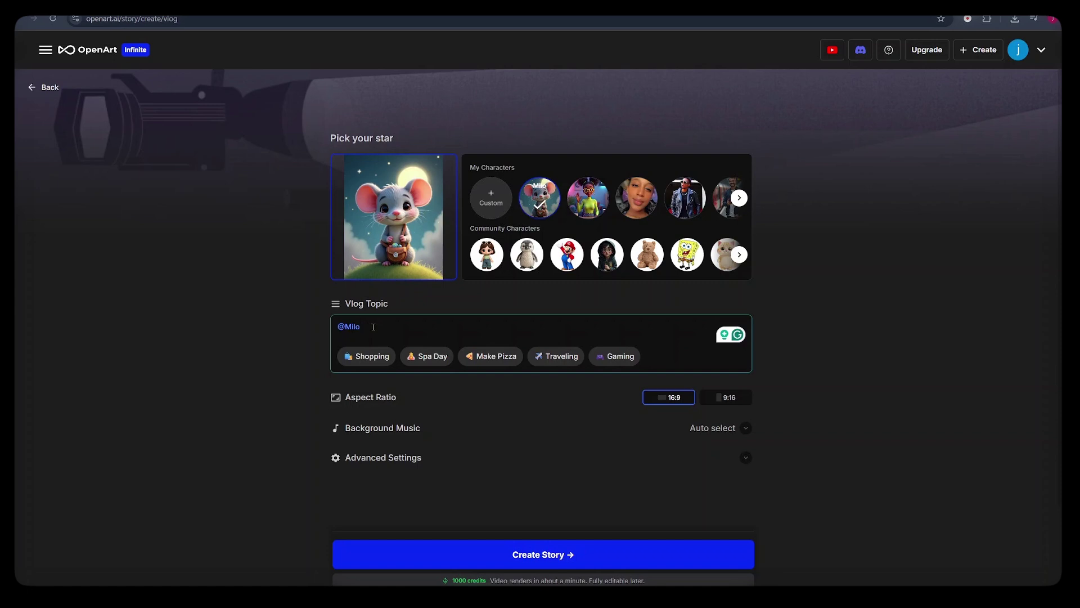
key(ctrl+v)
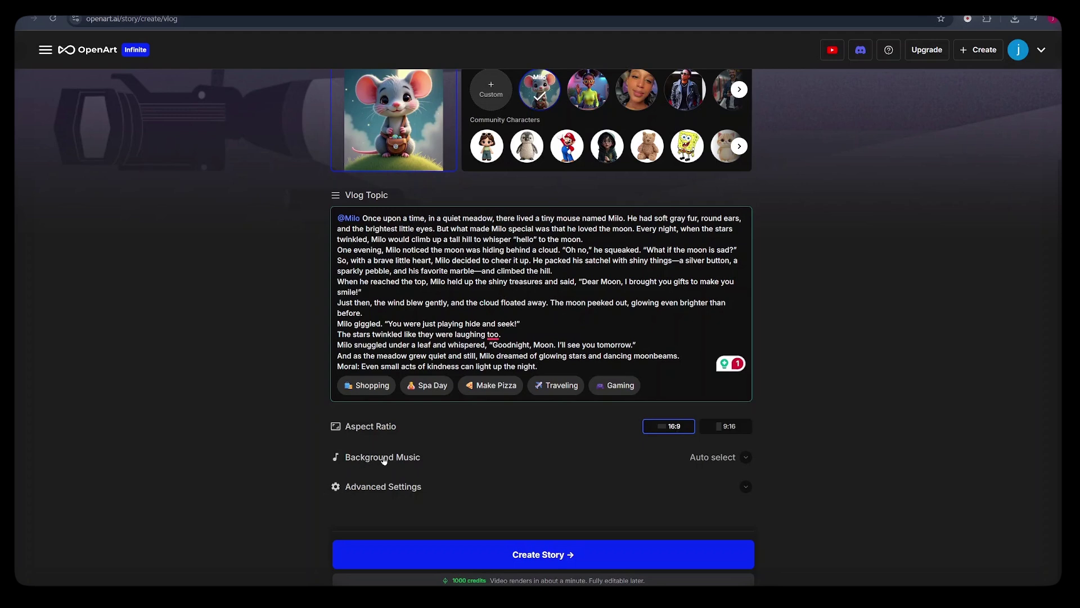
- Keep auto-selected music, check the Character and Kling2.1 - Standard models, and create the story
click(716, 462)
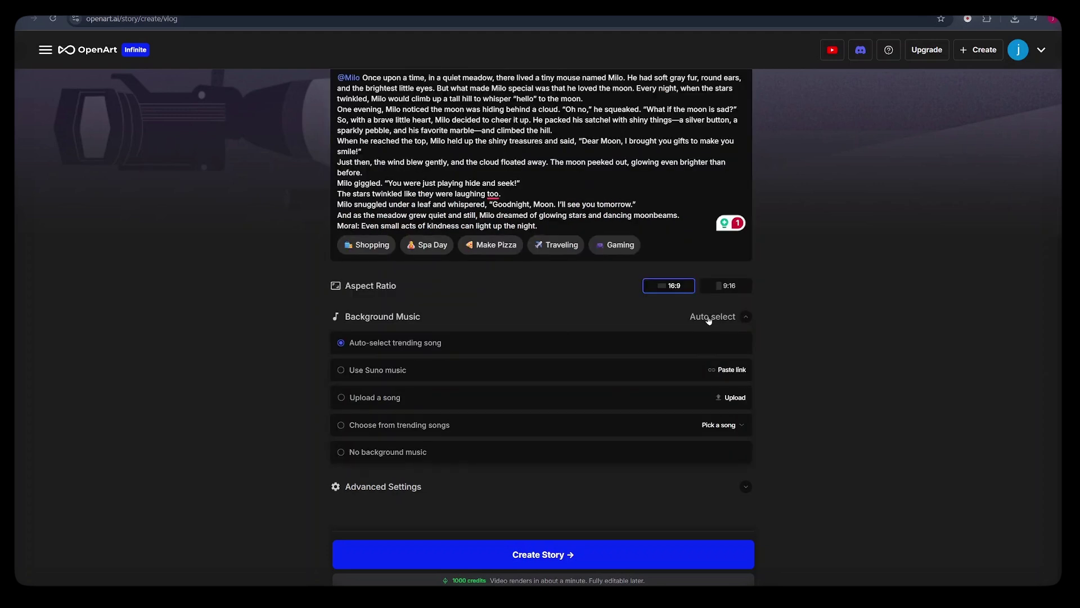
click(710, 319)
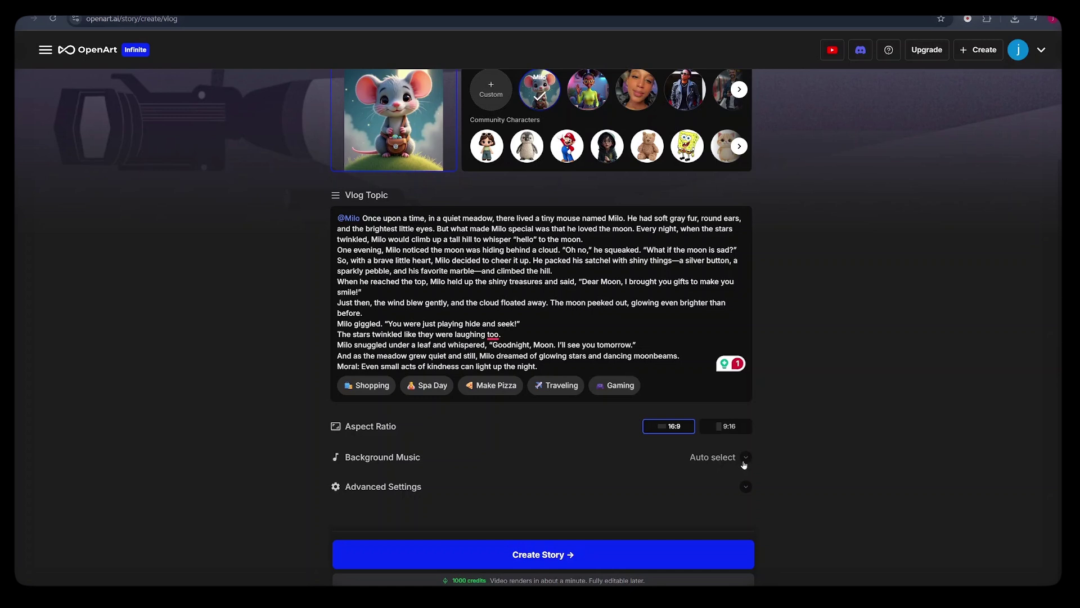
click(743, 462)
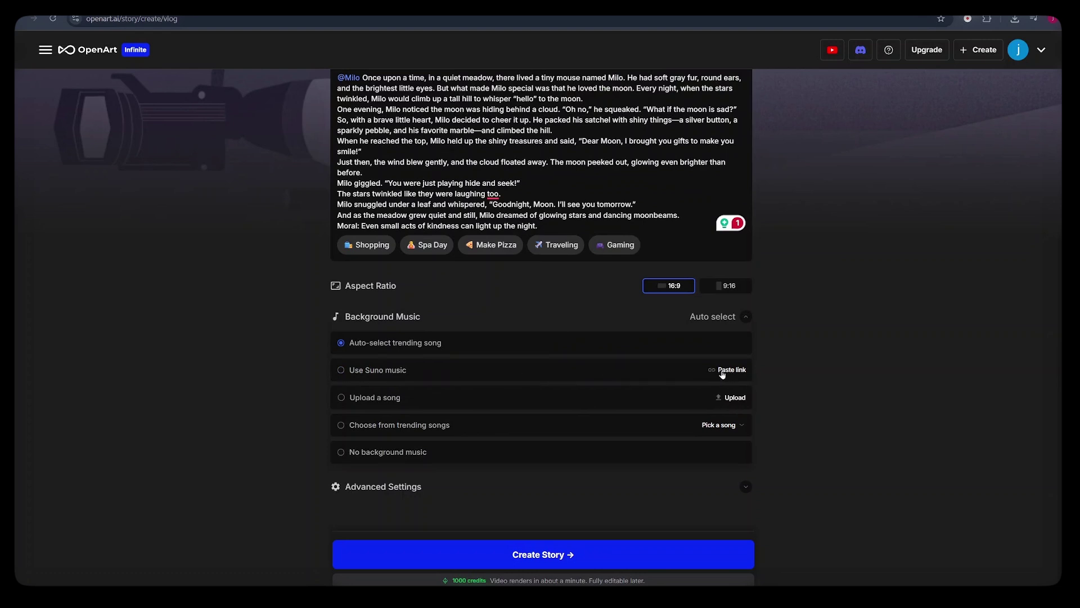
click(745, 316)
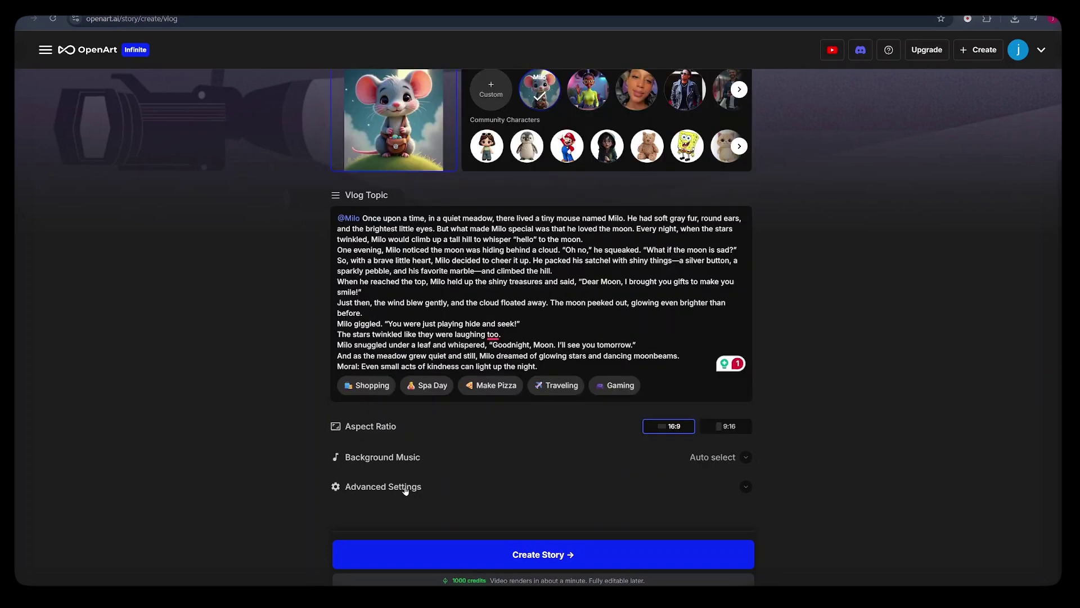
click(745, 488)
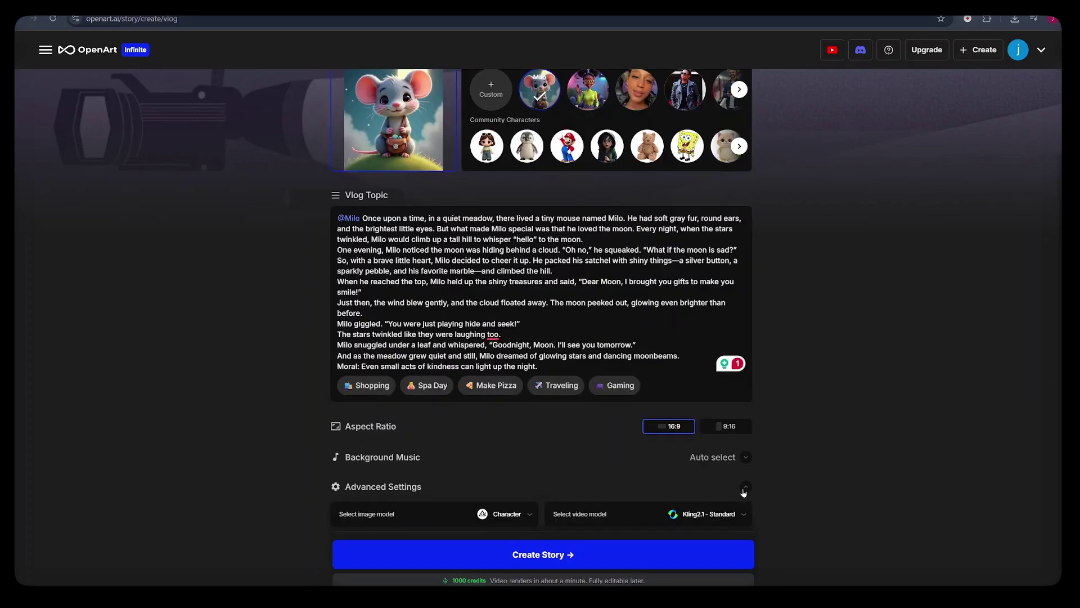
scroll(571, 490, down, 1)
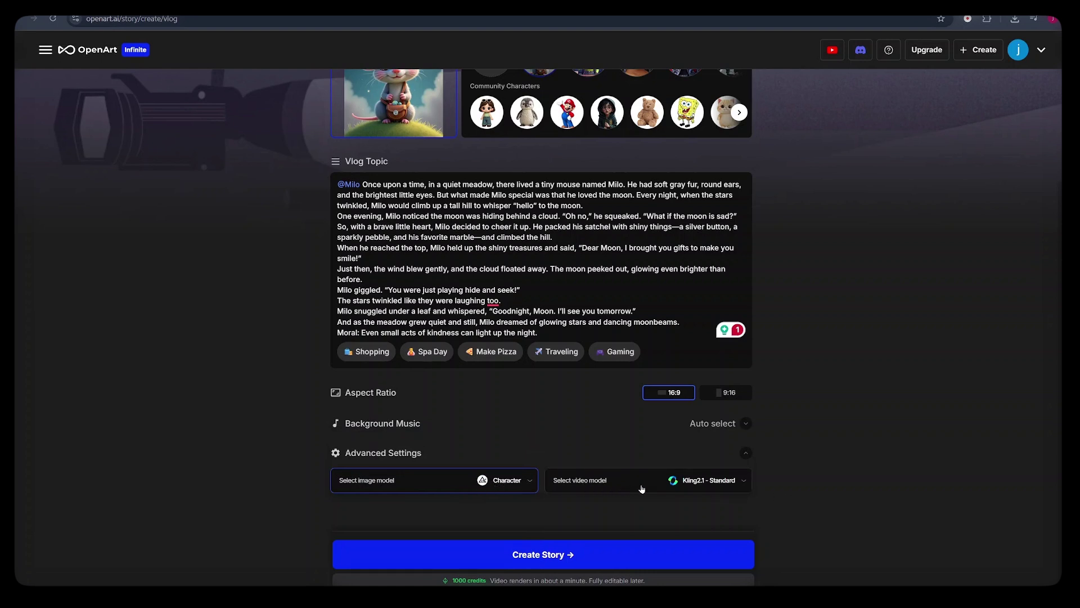
click(542, 562)
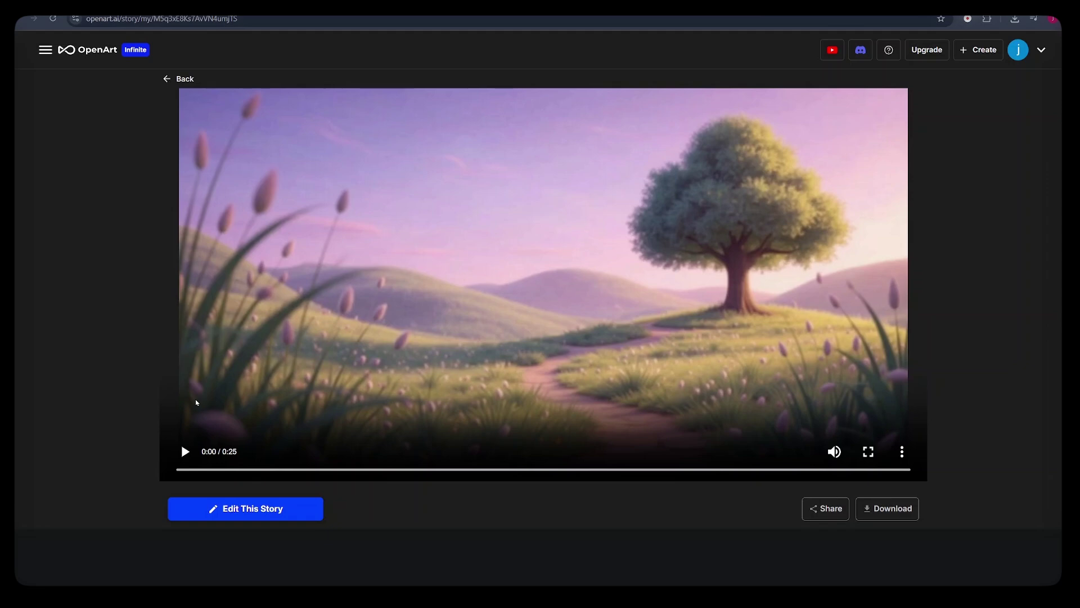
- Play the finished 25-second Milo story video from meadow to moonlit hilltop
click(181, 457)
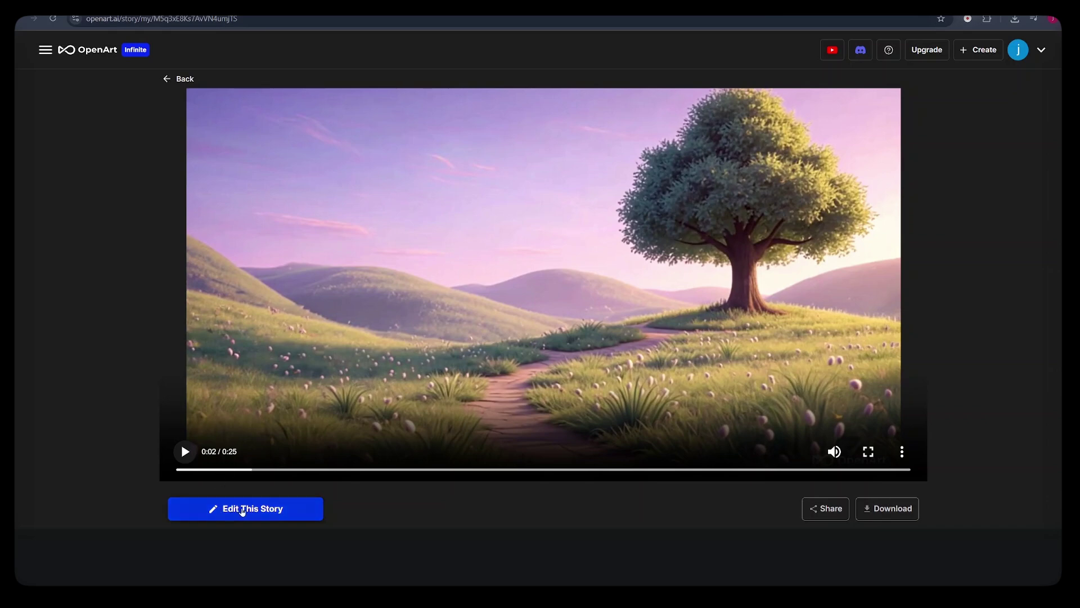
- Open the story editor and retry the still image for the opening meadow clip
click(249, 508)
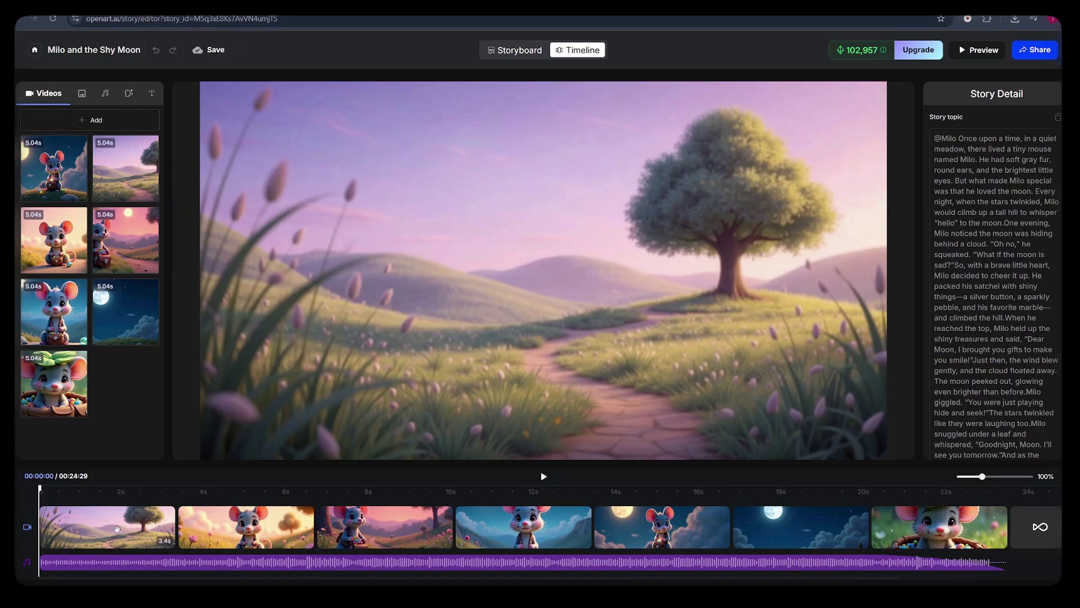
click(101, 534)
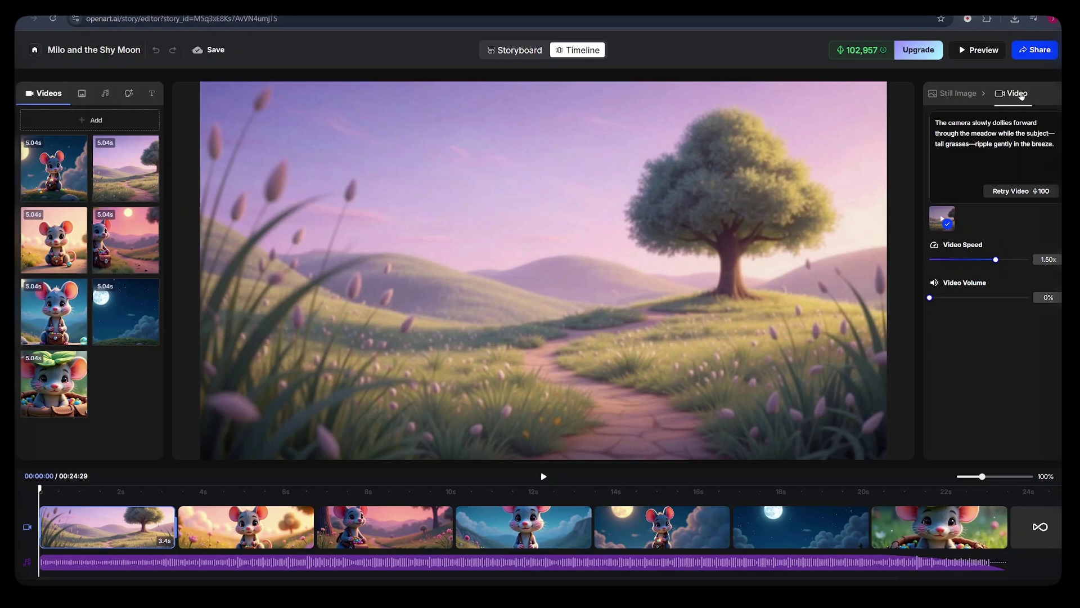
click(958, 93)
drag(940, 123, 1058, 172)
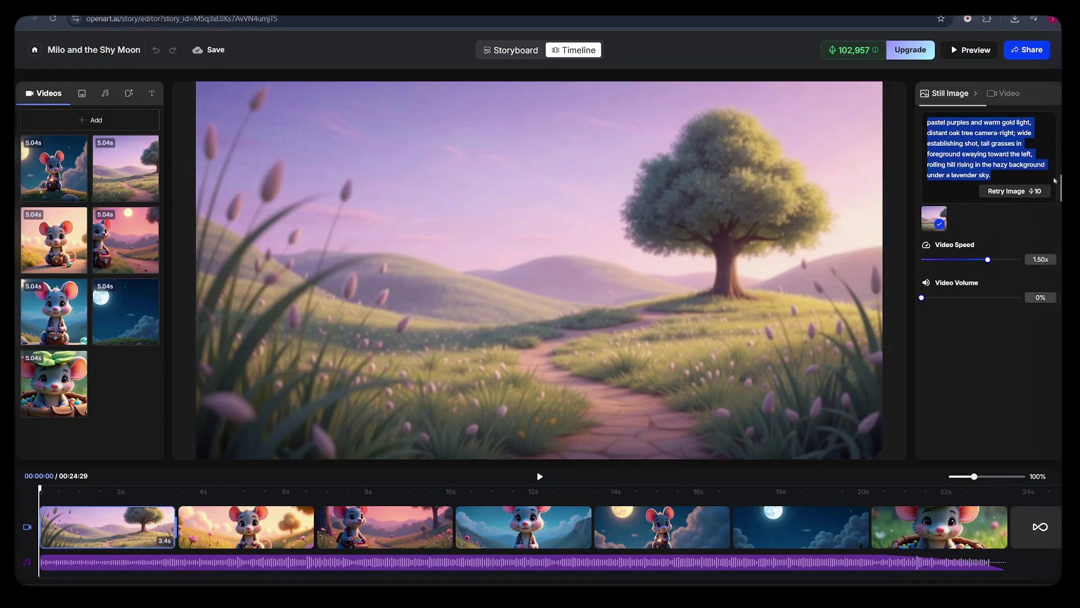
click(1009, 192)
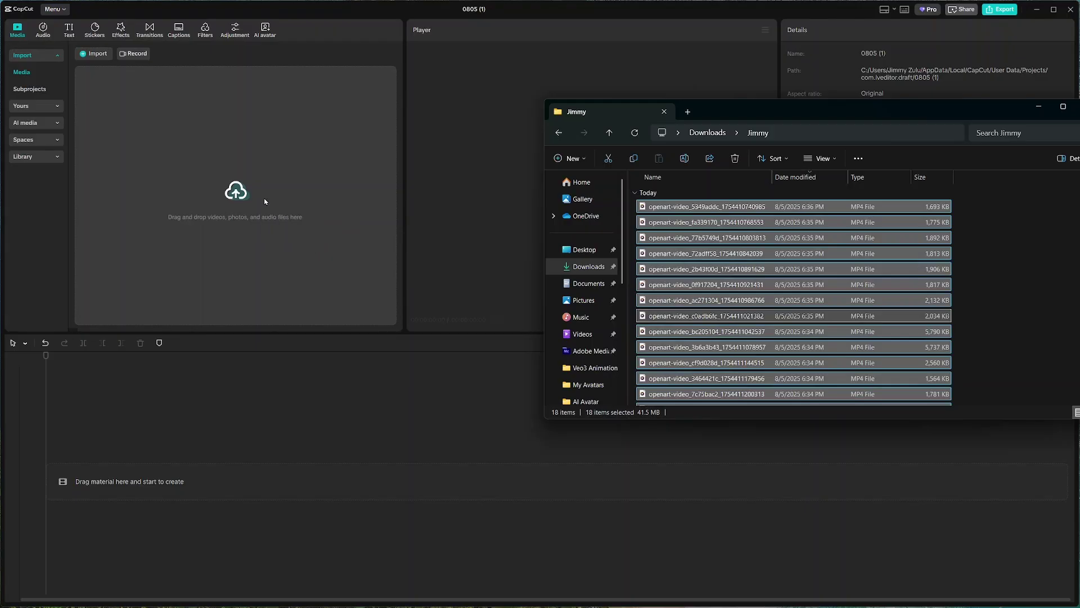
- Import the chosen media and put the ElevenLabs narration on the timeline
key(Return)
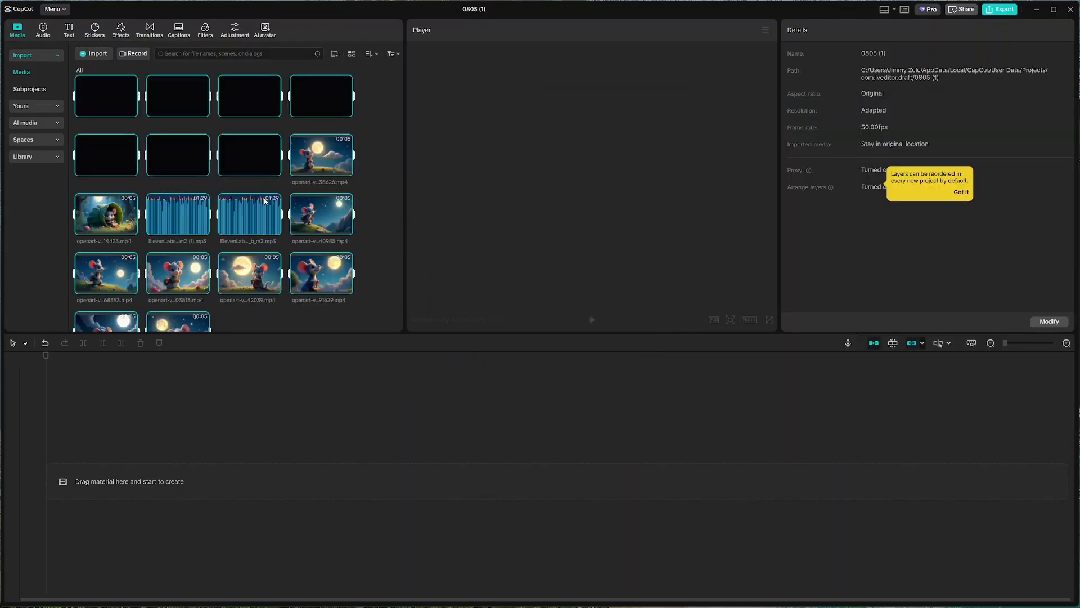
drag(265, 201, 110, 485)
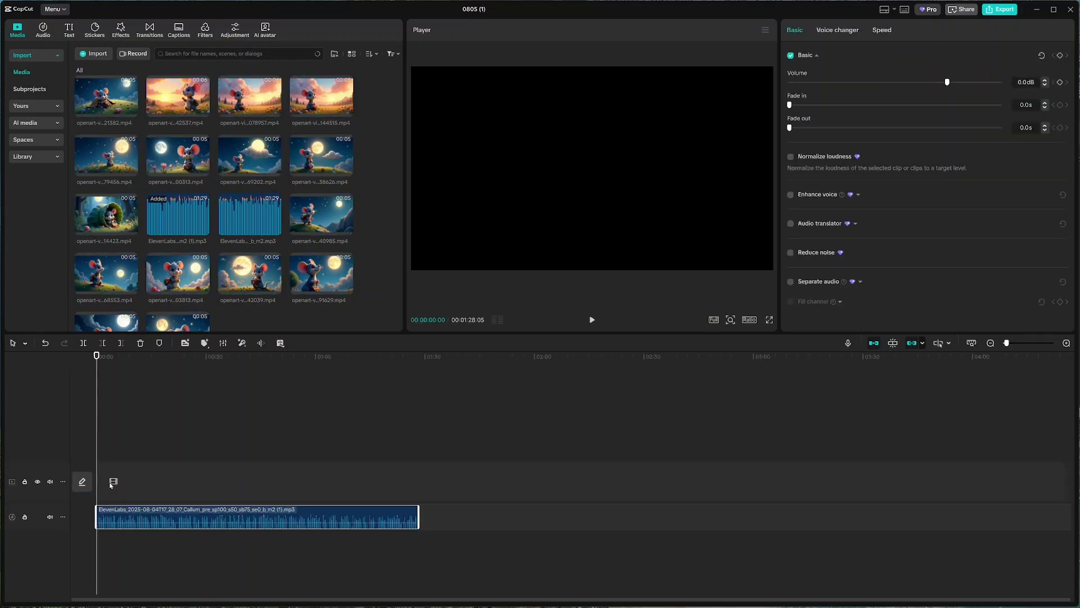
drag(1006, 343, 1011, 343)
- Add the first mouse clips, through clip 00313, to the video track above the narration
drag(107, 276, 108, 481)
drag(178, 276, 168, 482)
click(346, 232)
scroll(242, 236, down, 1)
click(131, 308)
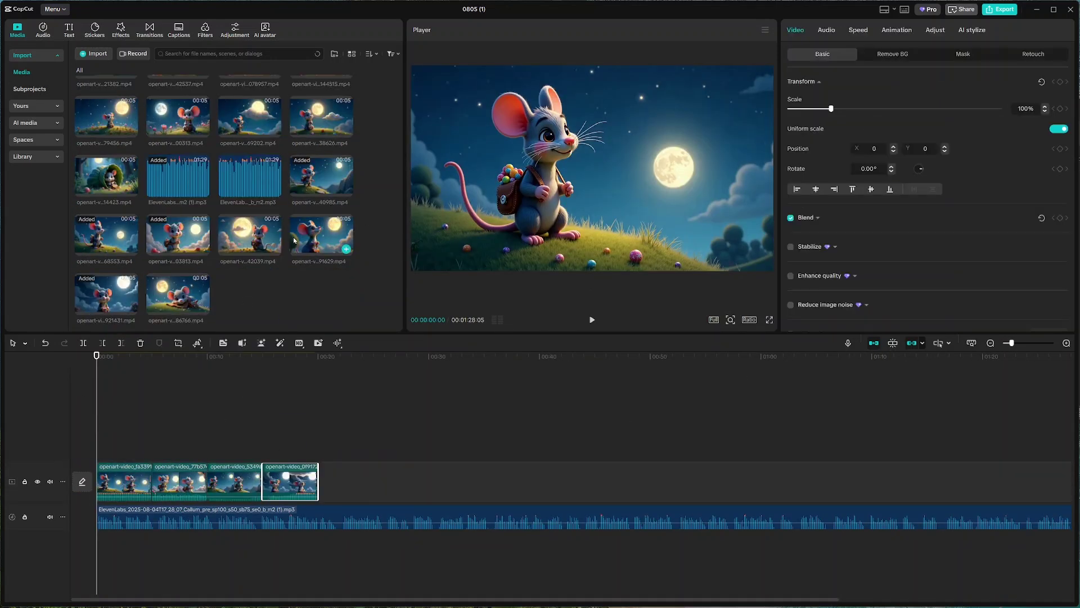
scroll(197, 197, up, 1)
click(203, 173)
- Append clips 42537, 078957 and 144515 and more, then place clip 34644 at the track's end
click(203, 114)
click(275, 114)
click(346, 114)
click(131, 114)
scroll(130, 118, down, 1)
click(130, 309)
scroll(130, 309, up, 1)
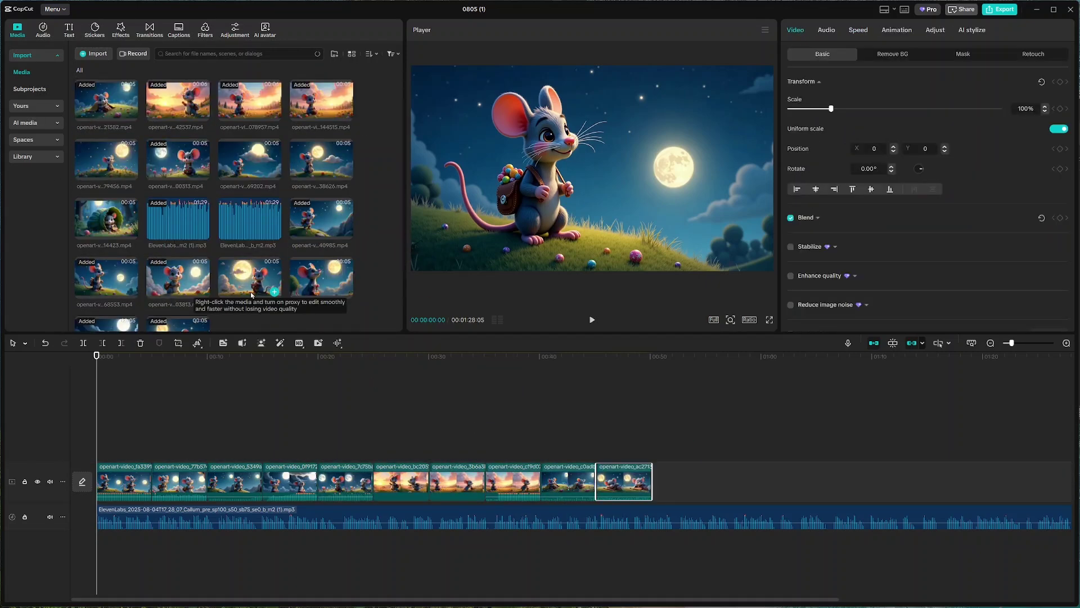
drag(123, 163, 678, 478)
- Append the remaining mouse clips and a final clip, then check the sequence end against the narration
scroll(225, 225, down, 1)
click(105, 294)
click(178, 294)
click(250, 235)
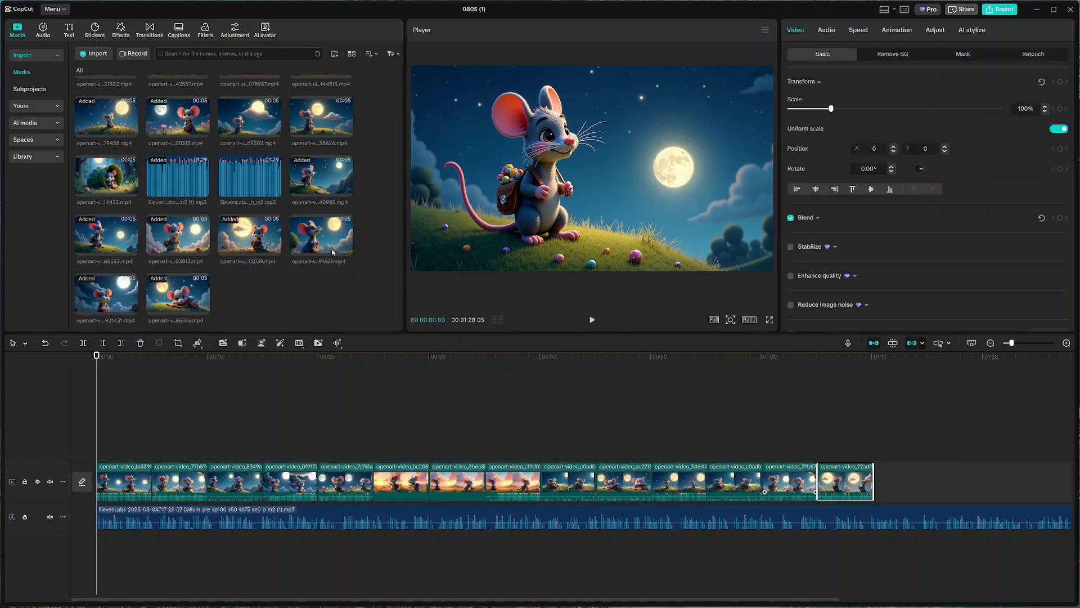
click(321, 235)
drag(249, 118, 956, 483)
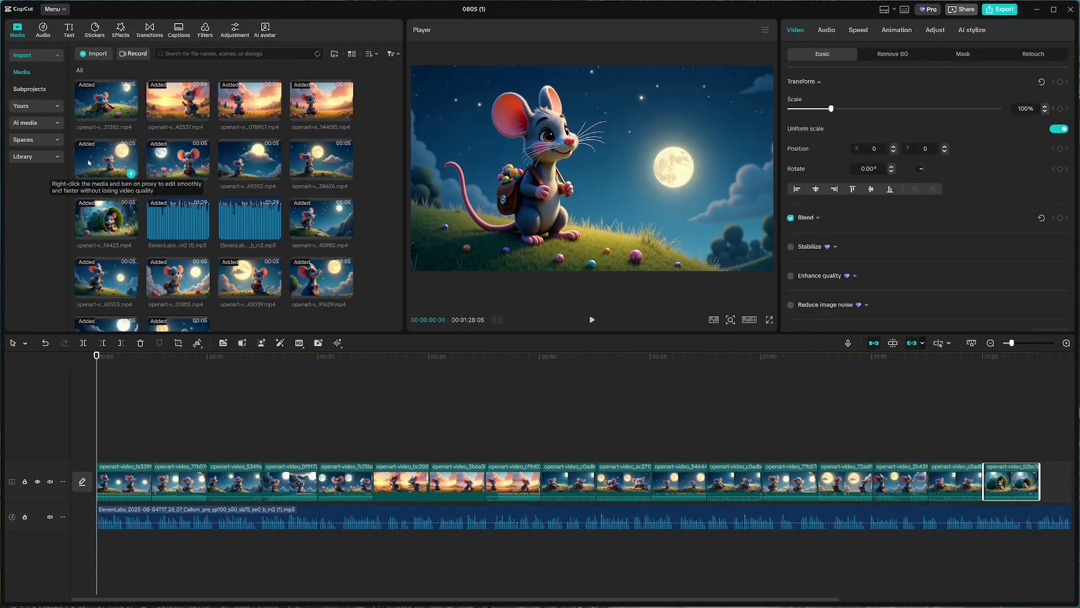
drag(249, 163, 749, 484)
click(700, 516)
click(701, 357)
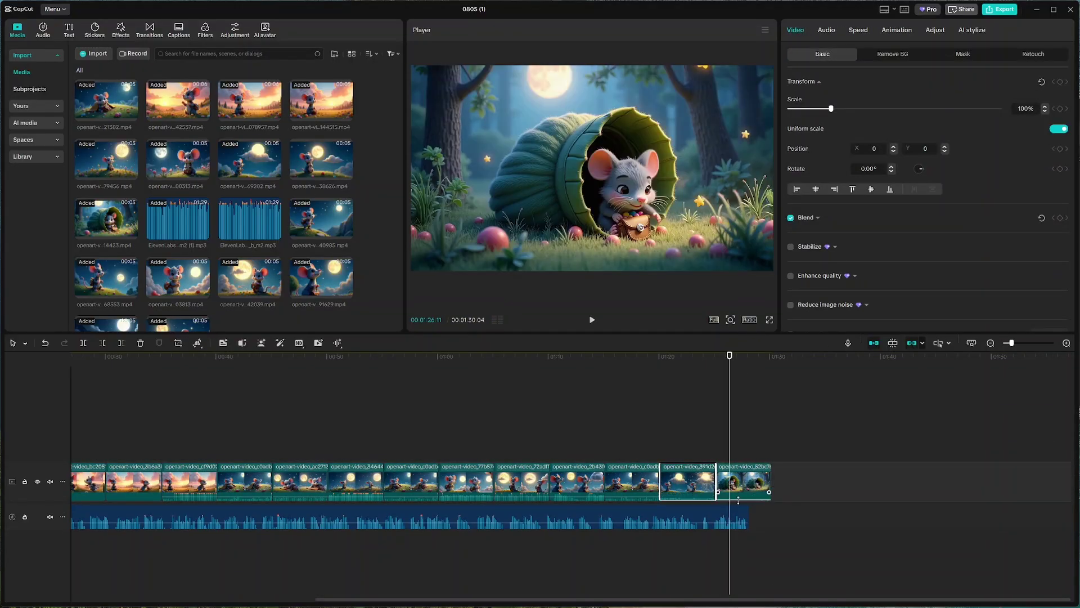